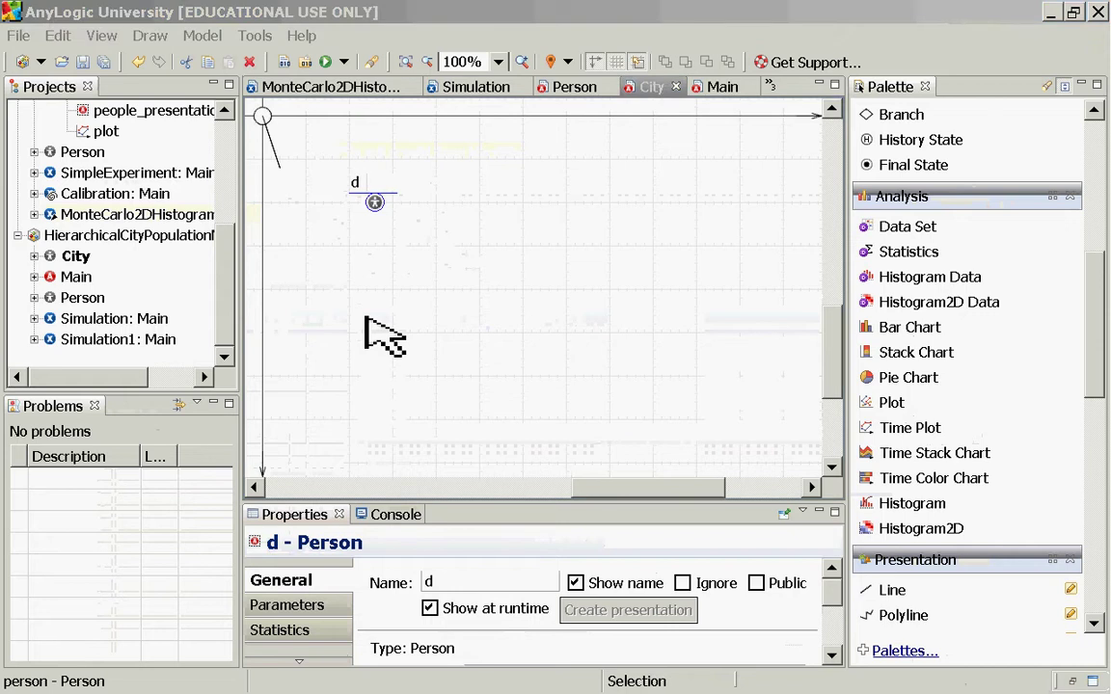
Review the lecture slides on adding a municipal population to City, and return to the AnyLogic model
key(alt+Tab)
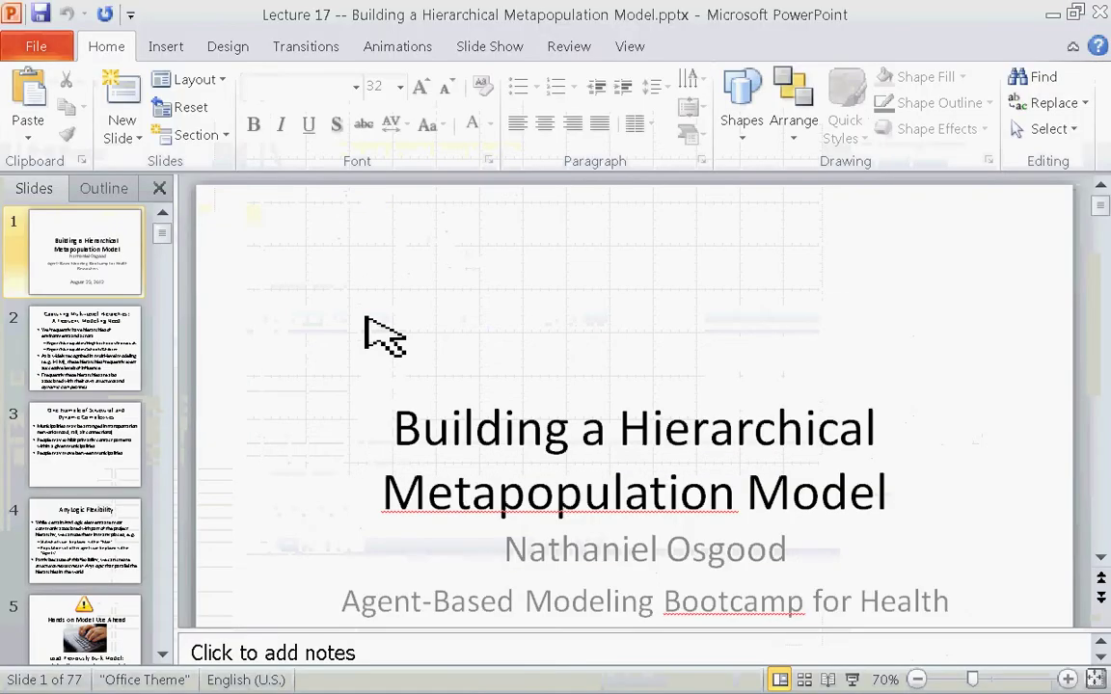
key(alt+Tab)
key(Tab)
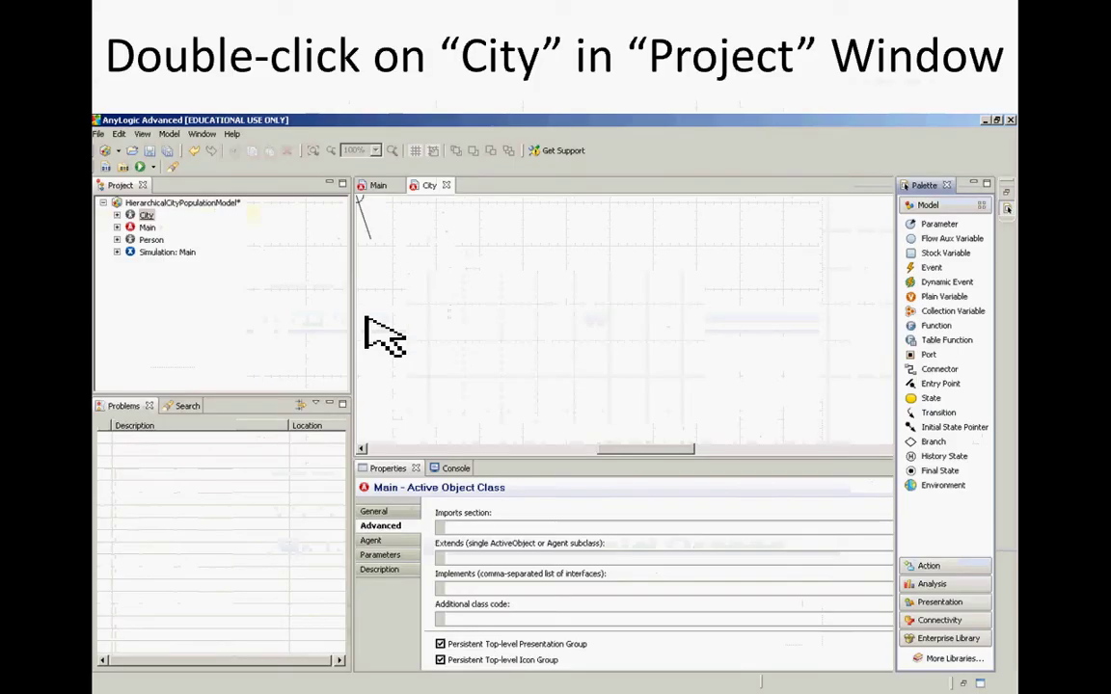
key(Right)
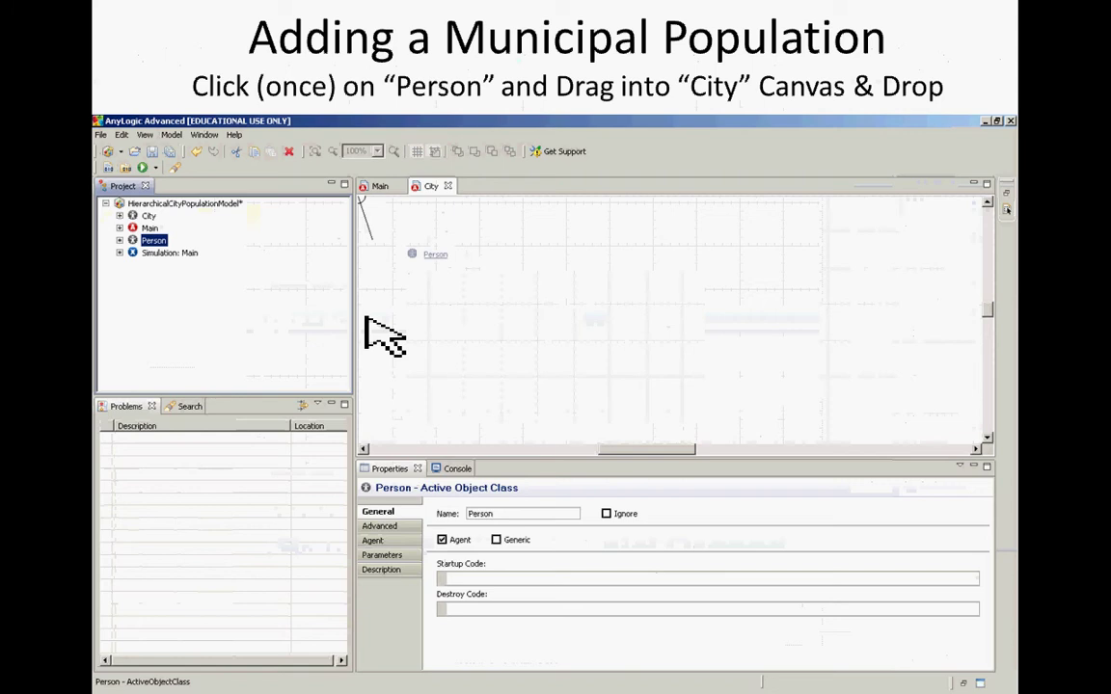
key(Right)
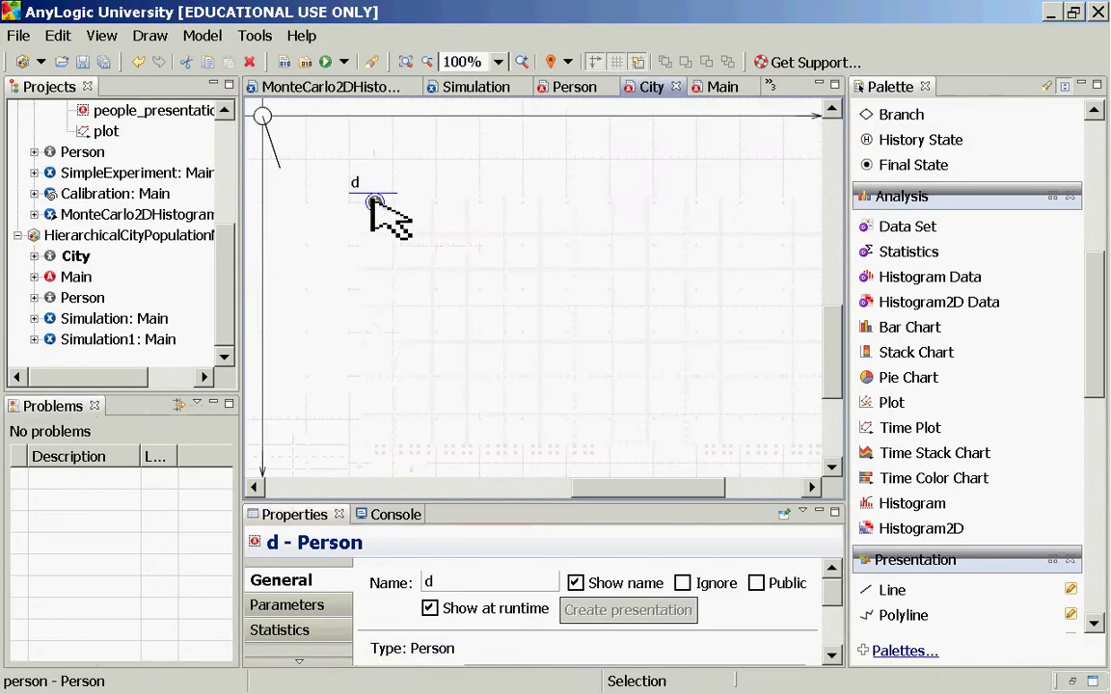
Rename the embedded Person object on the City canvas as cityPopulation
double_click(428, 583)
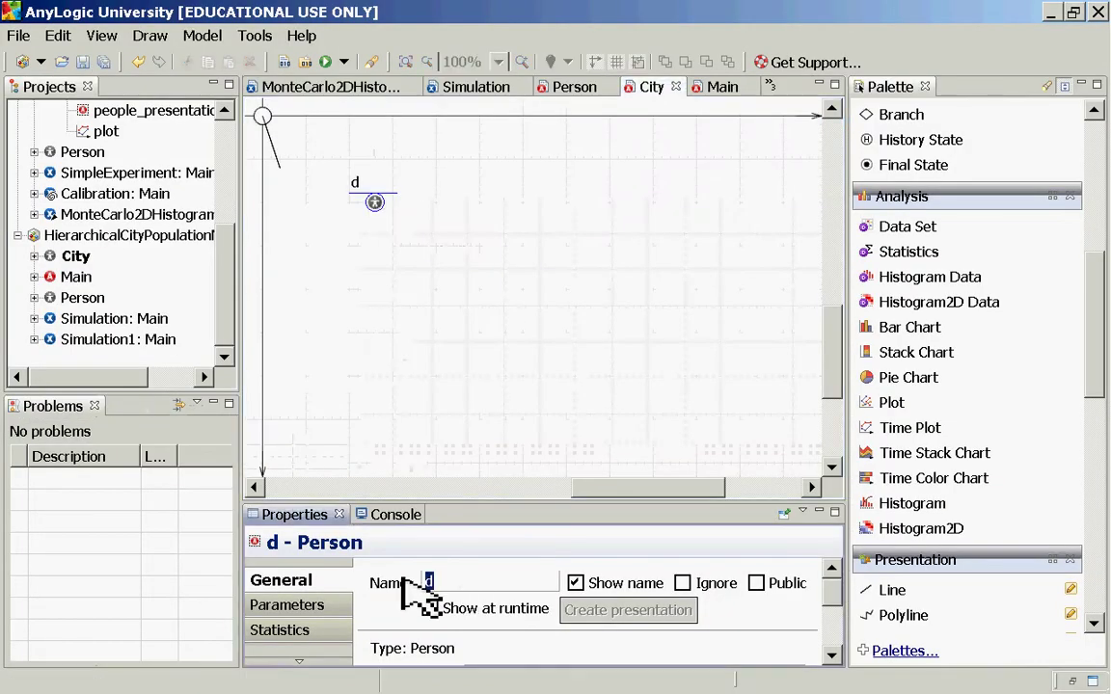
text(cityPo)
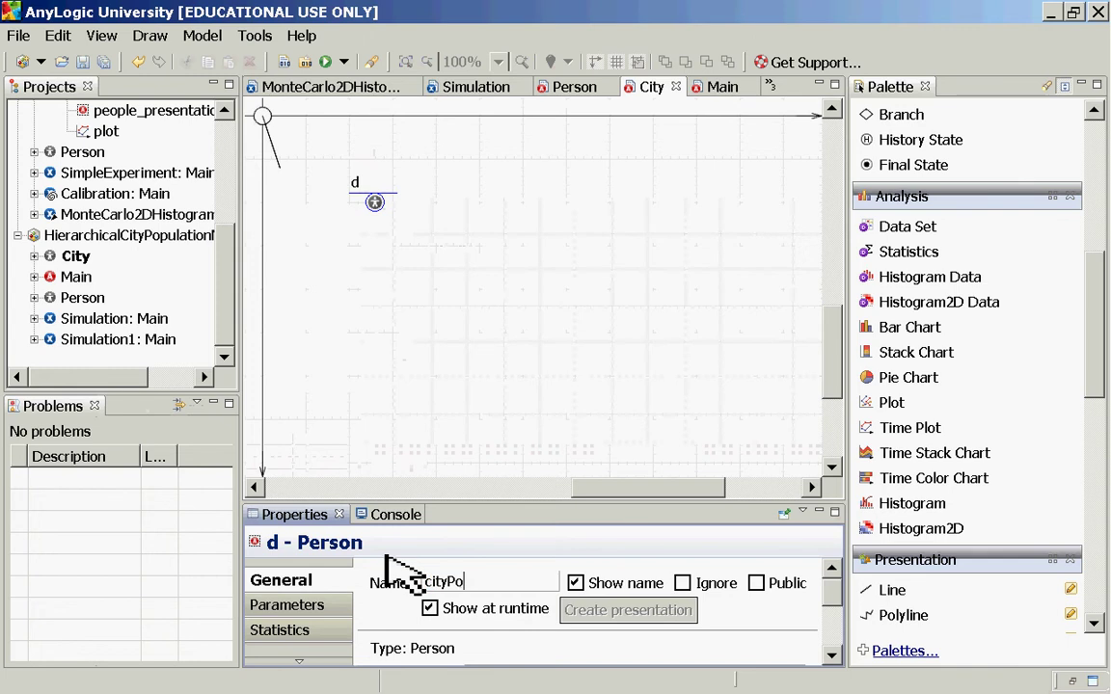
text(pulation)
key(Return)
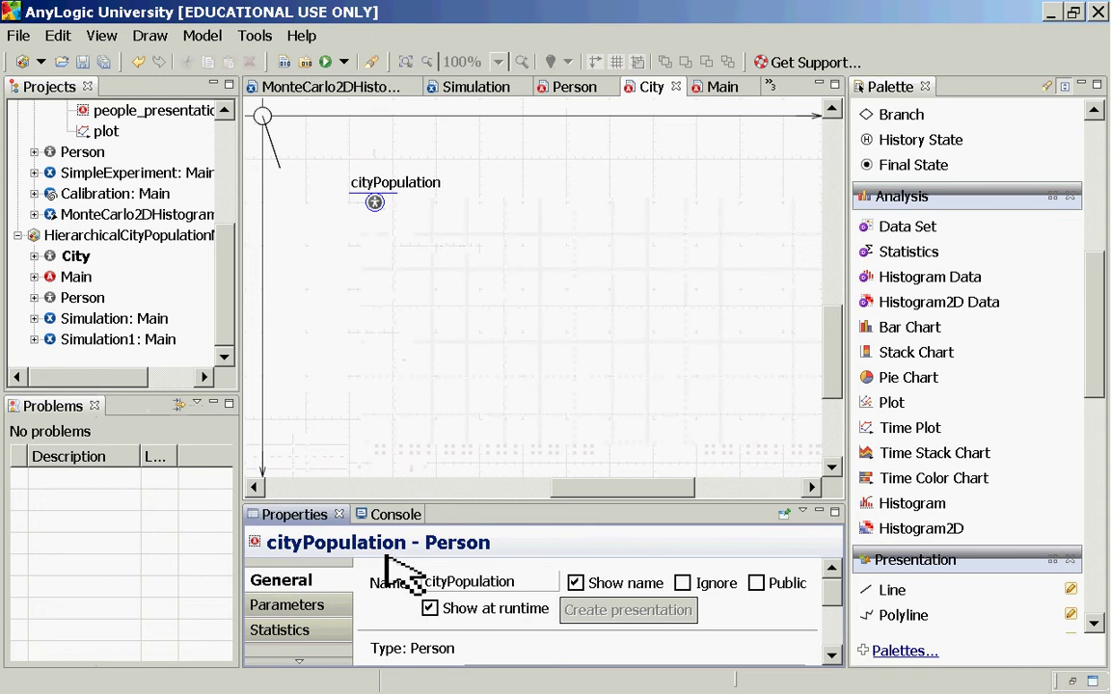
Enlarge the properties area of cityPopulation and make the object replicated
click(374, 203)
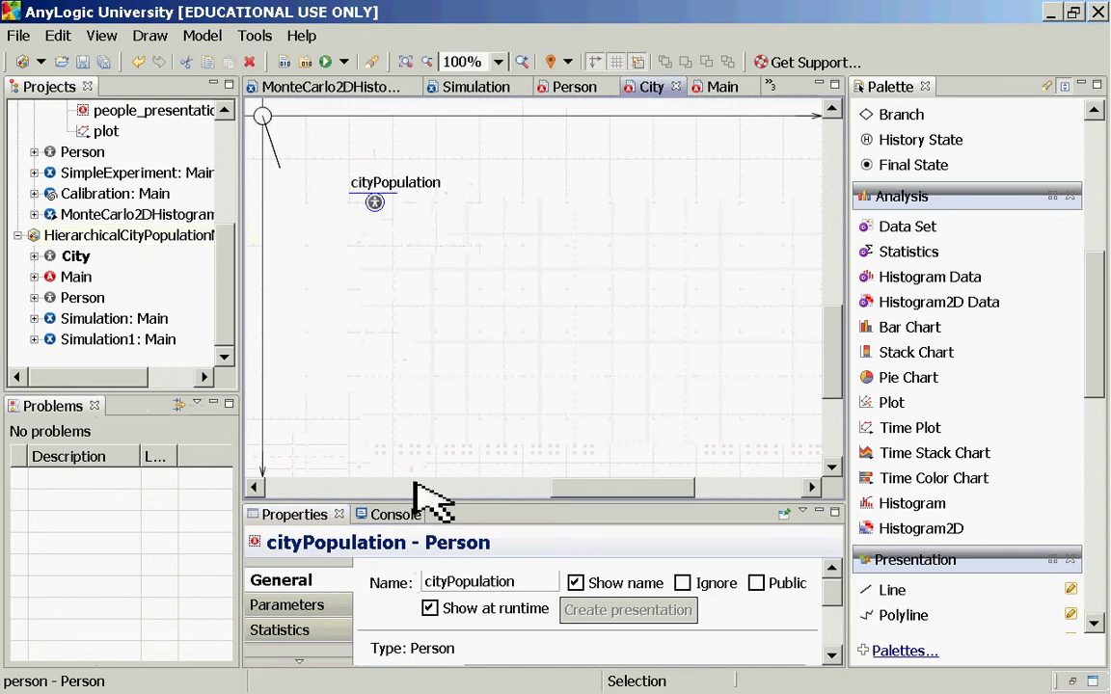
drag(396, 503, 409, 259)
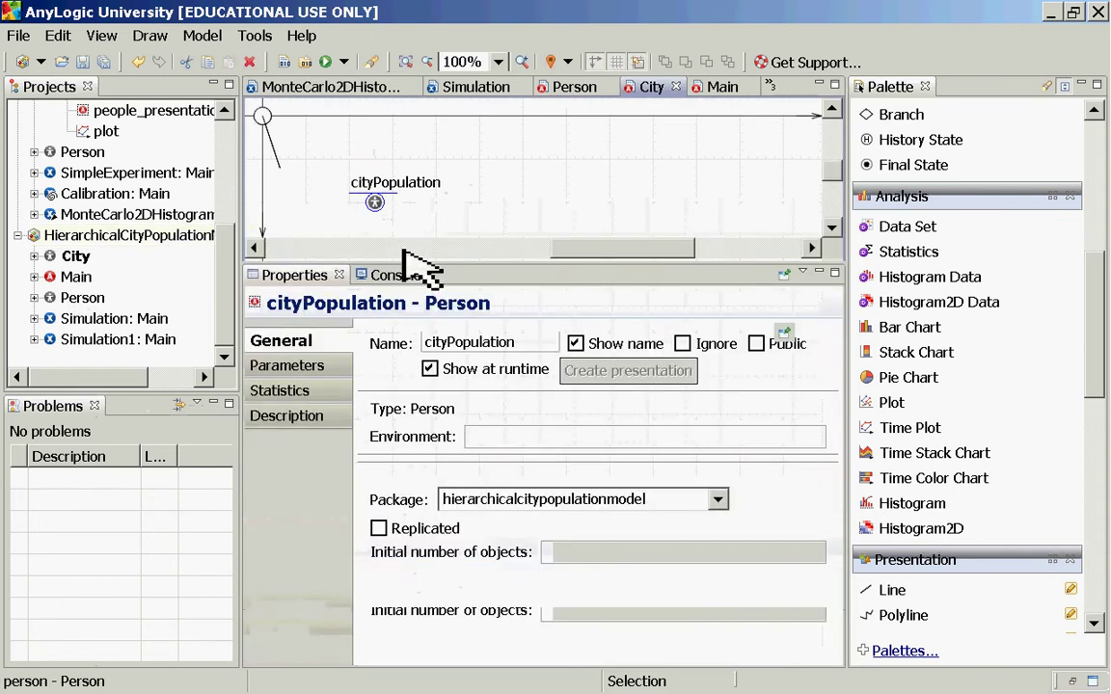
click(378, 511)
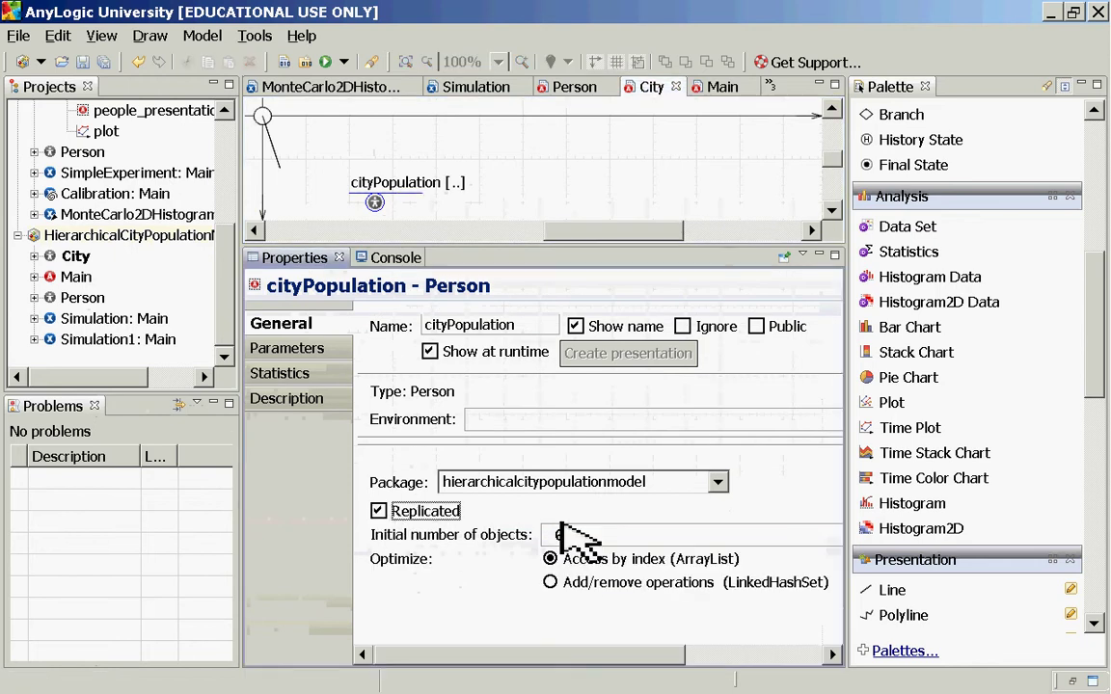
Check the lecture slide for the replication expression of cityPopulation, and return to the AnyLogic model
key(alt+Tab)
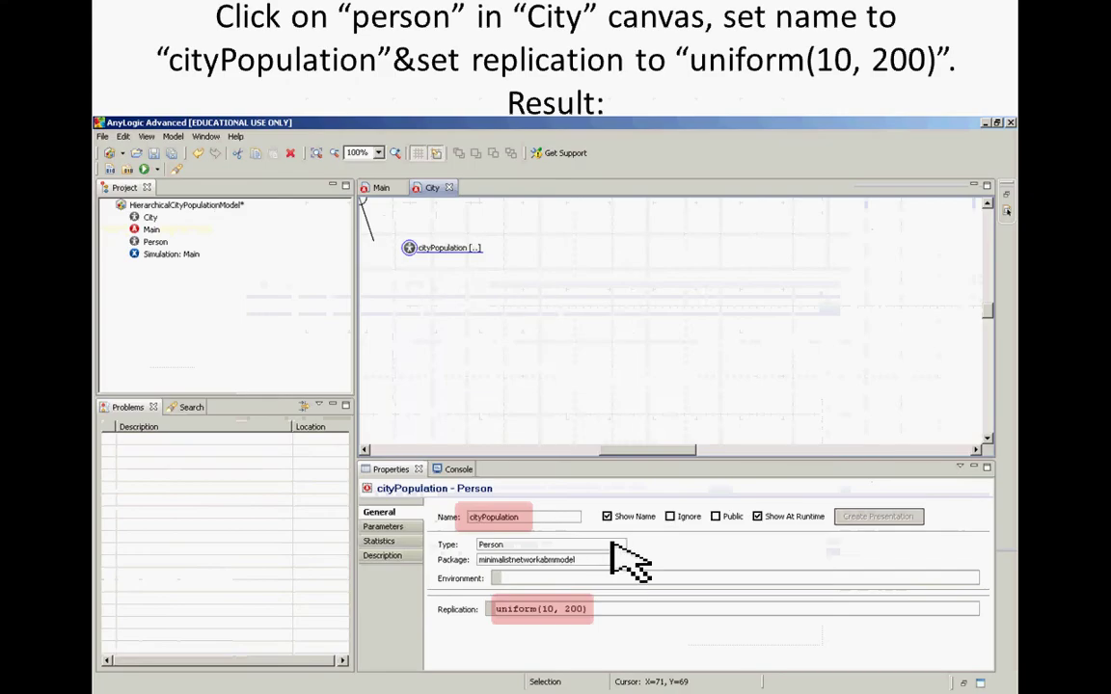
key(alt+Tab)
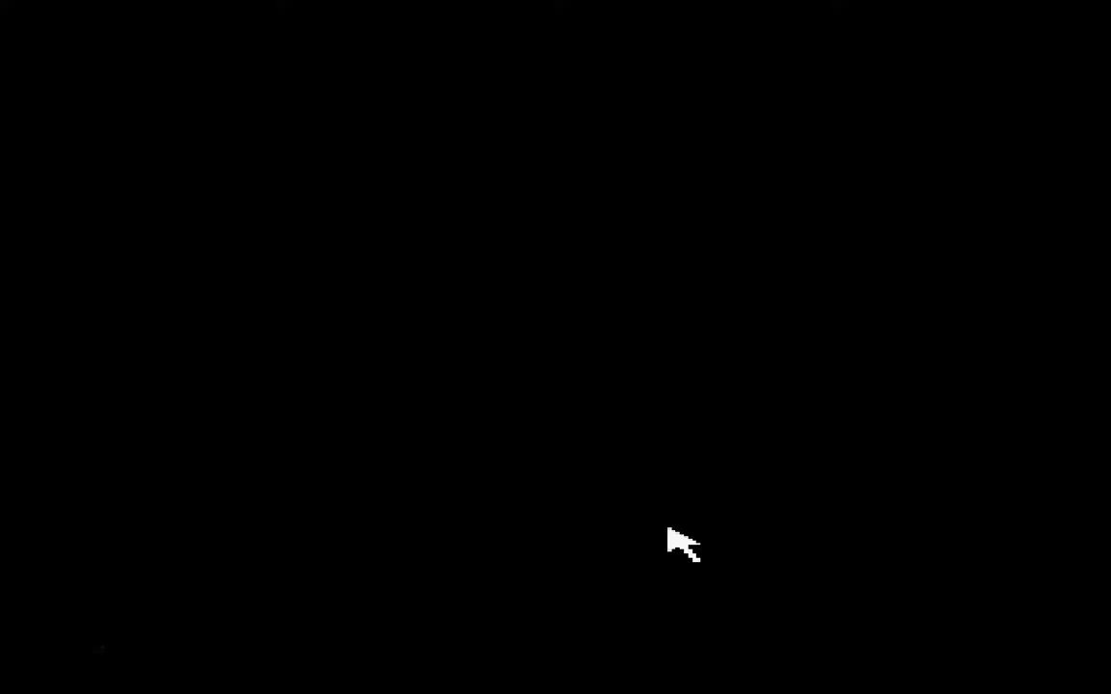
key(alt+Tab)
key(alt+Tab)
key(alt+Tab)
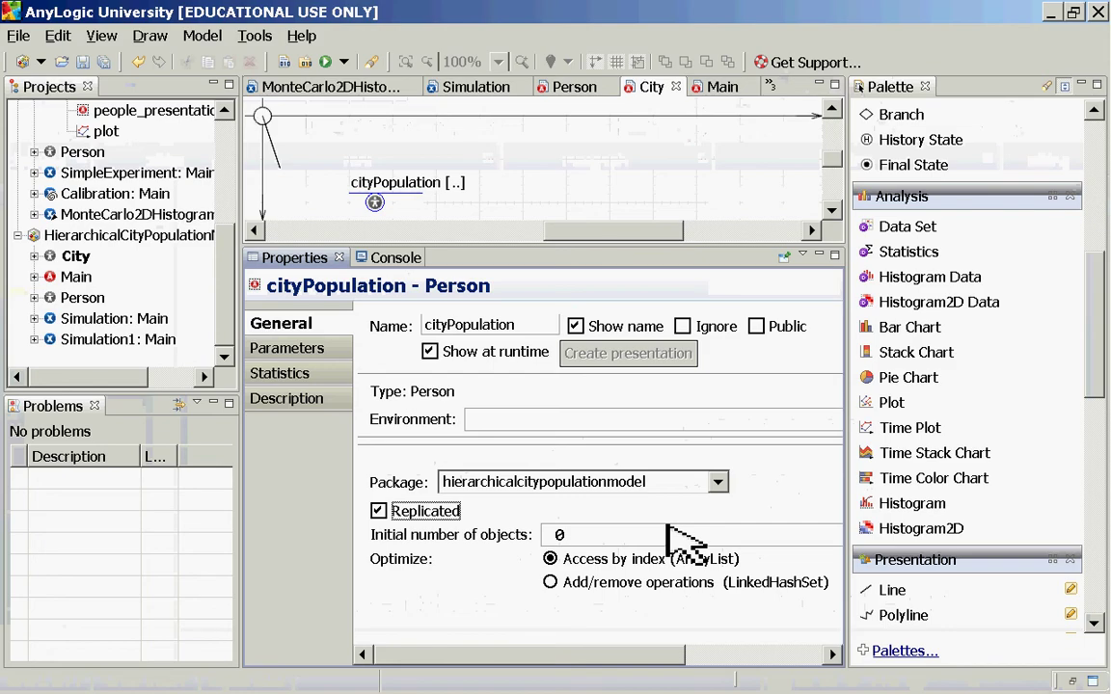
Set the initial number of cityPopulation objects to uniform(10,200), rechecking the range on the lecture slide
double_click(559, 535)
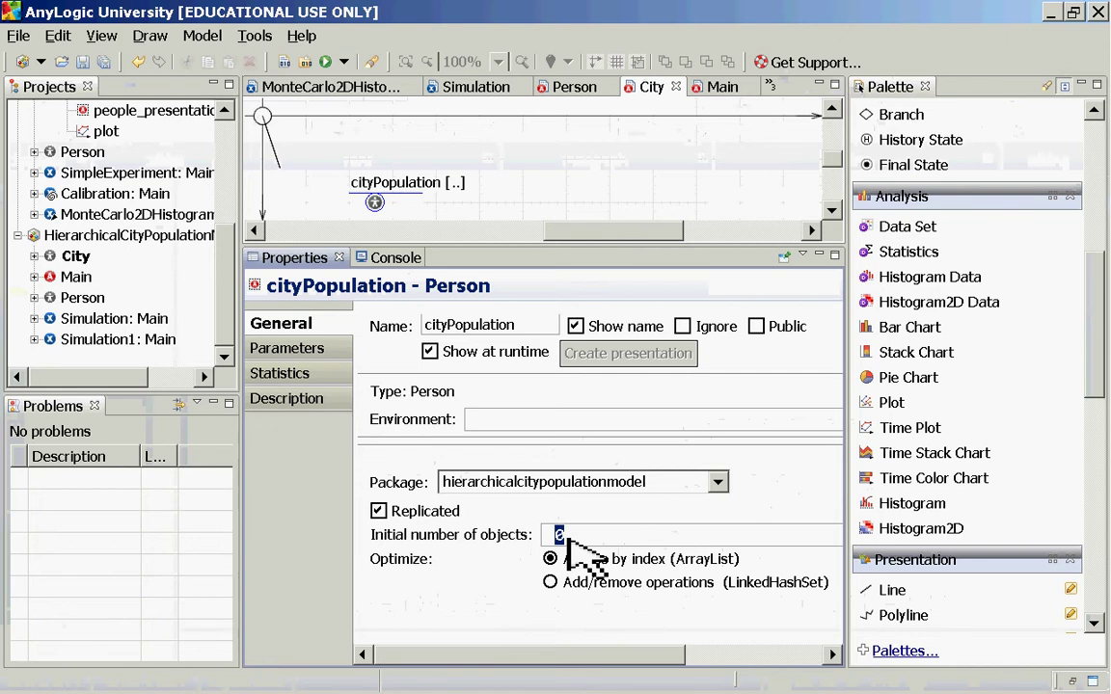
text(uniform())
key(Left)
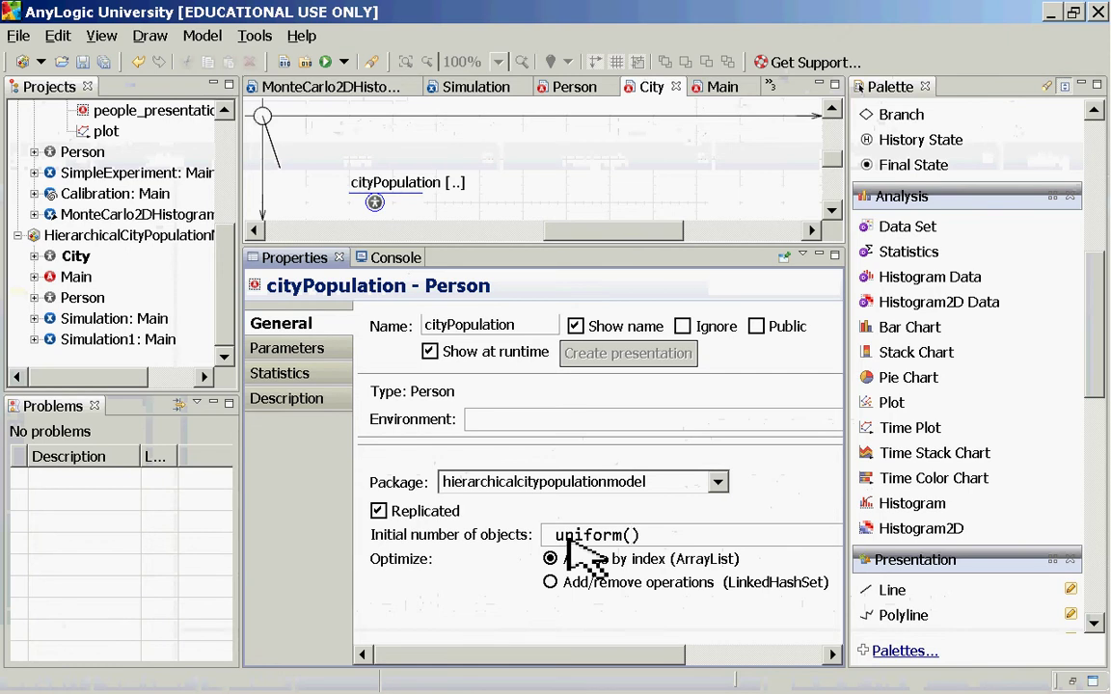
key(alt+Tab)
key(alt+Tab)
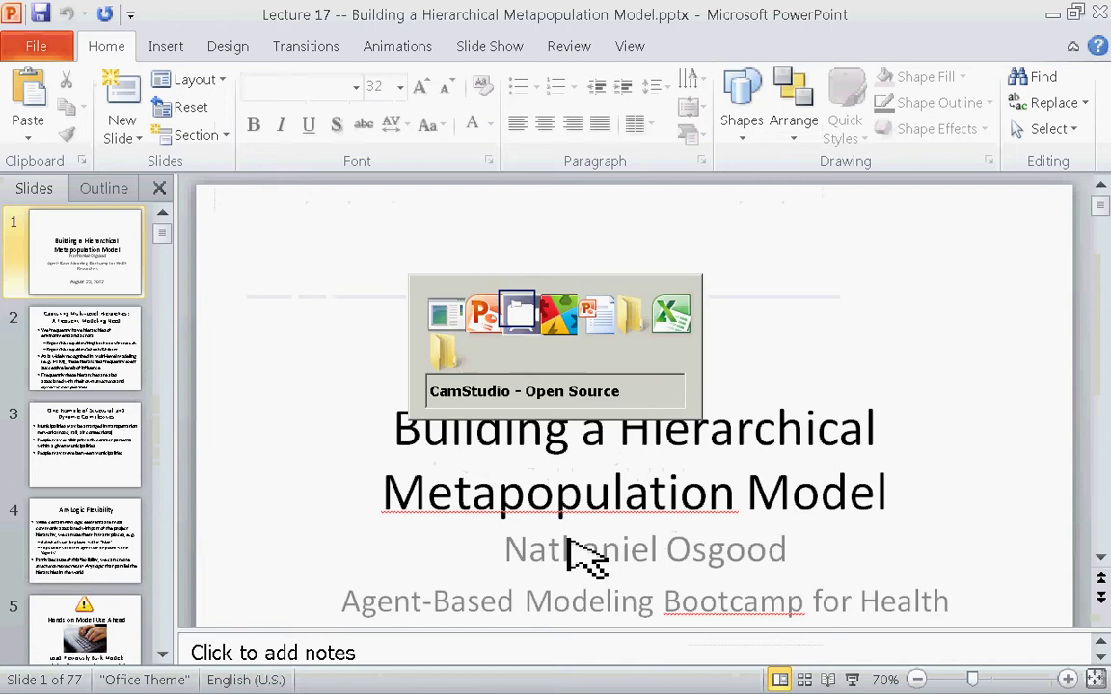
key(alt+Tab)
key(alt+Tab)
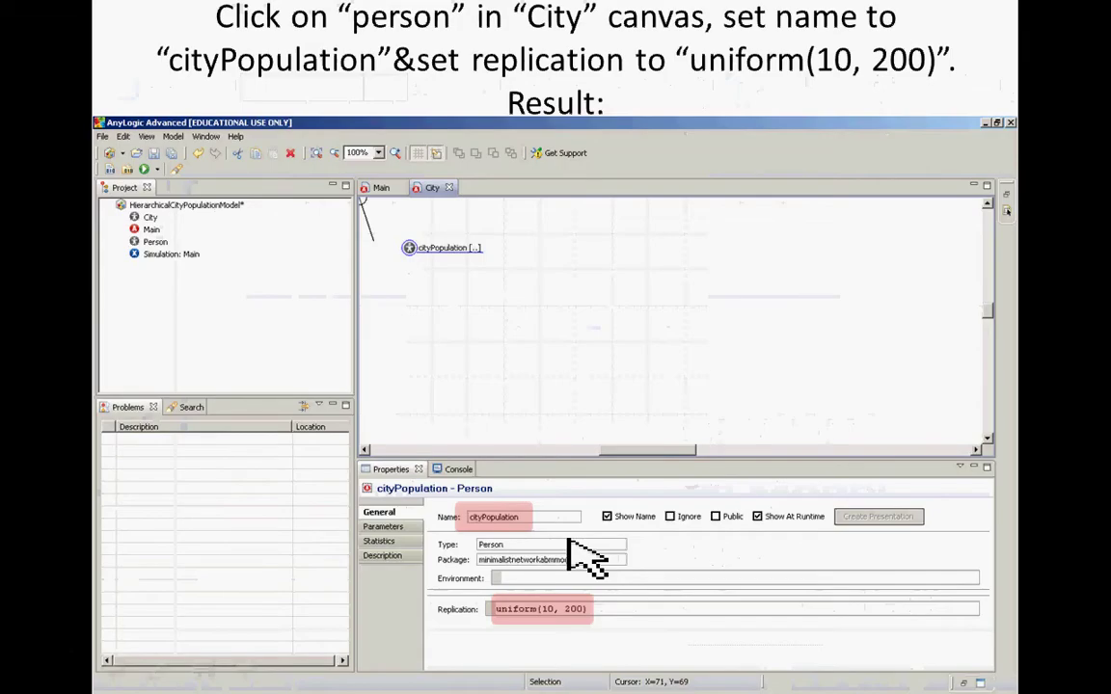
key(alt+Tab)
key(alt+Tab)
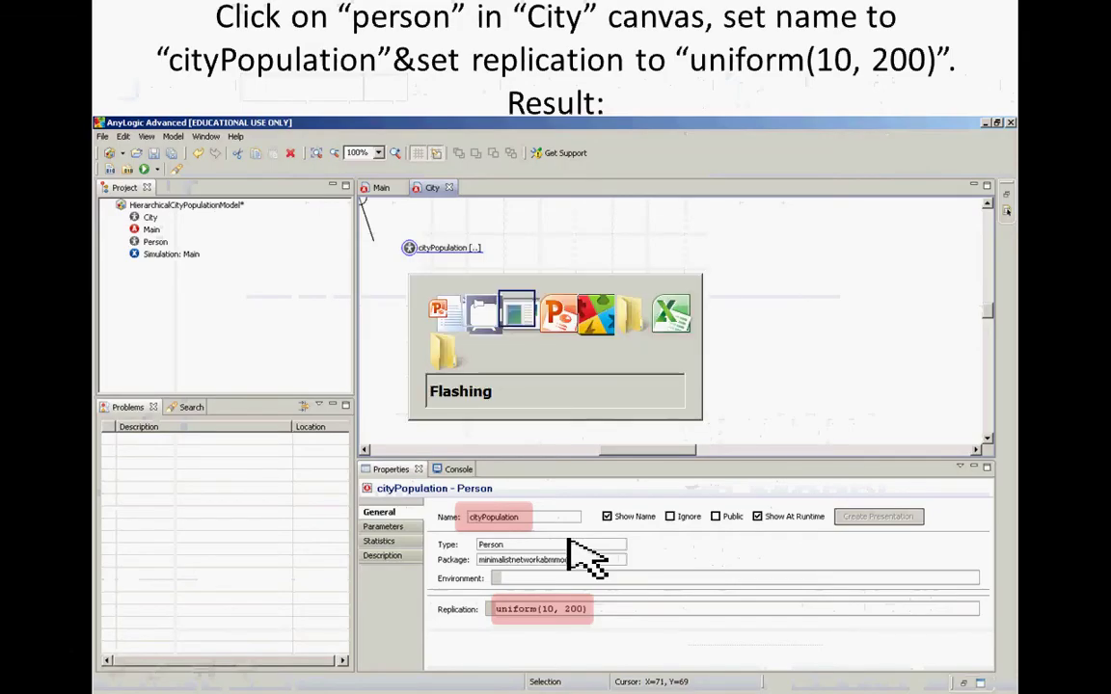
key(alt+Tab)
key(alt+Tab)
key(alt+Tab)
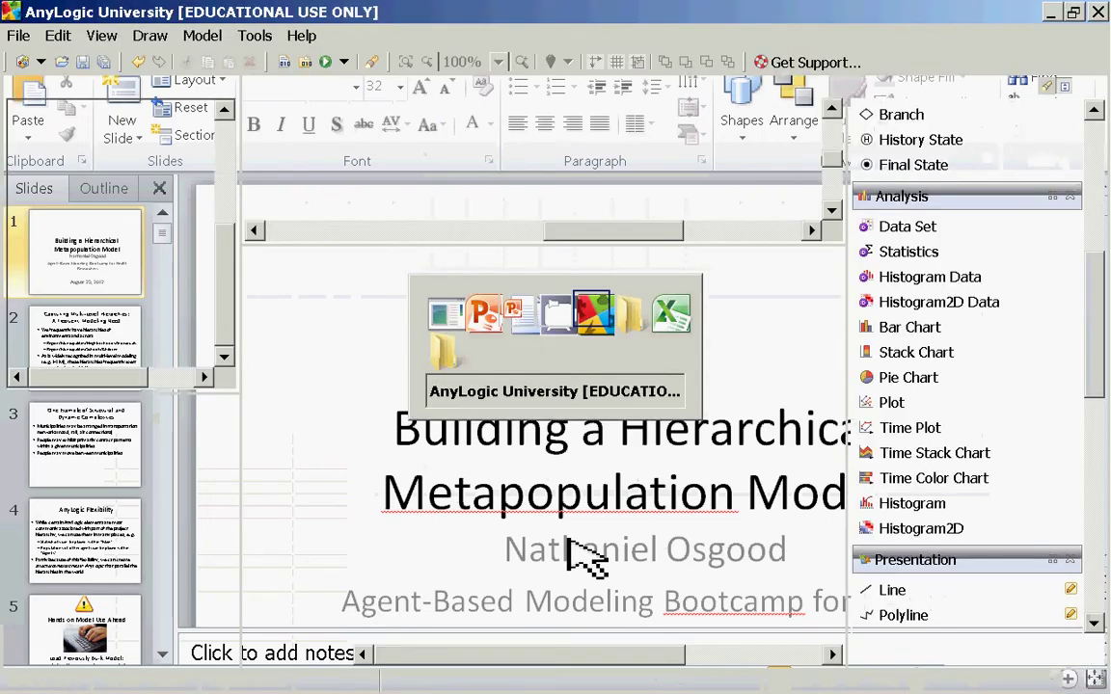
text(10,200)
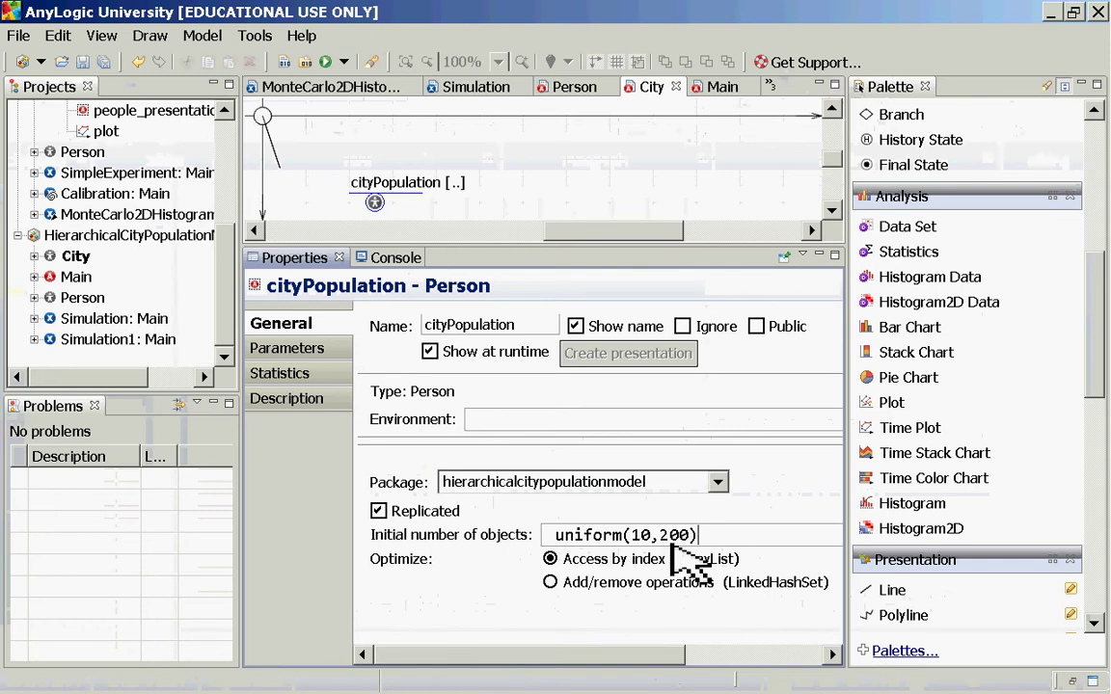
Change the function in the initial number of objects to the discrete version, giving uniform_discr(10,200)
key(Left)
key(Left)
key(Left)
key(Left)
key(Left)
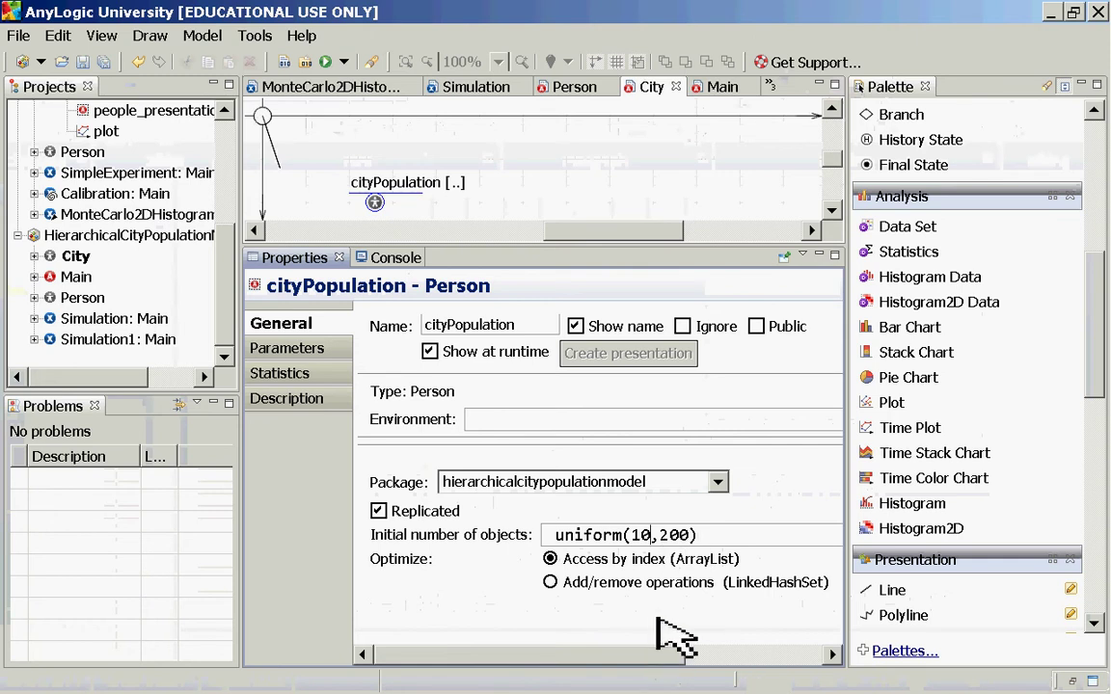
key(Left)
key(Left)
key(Left)
text(_d)
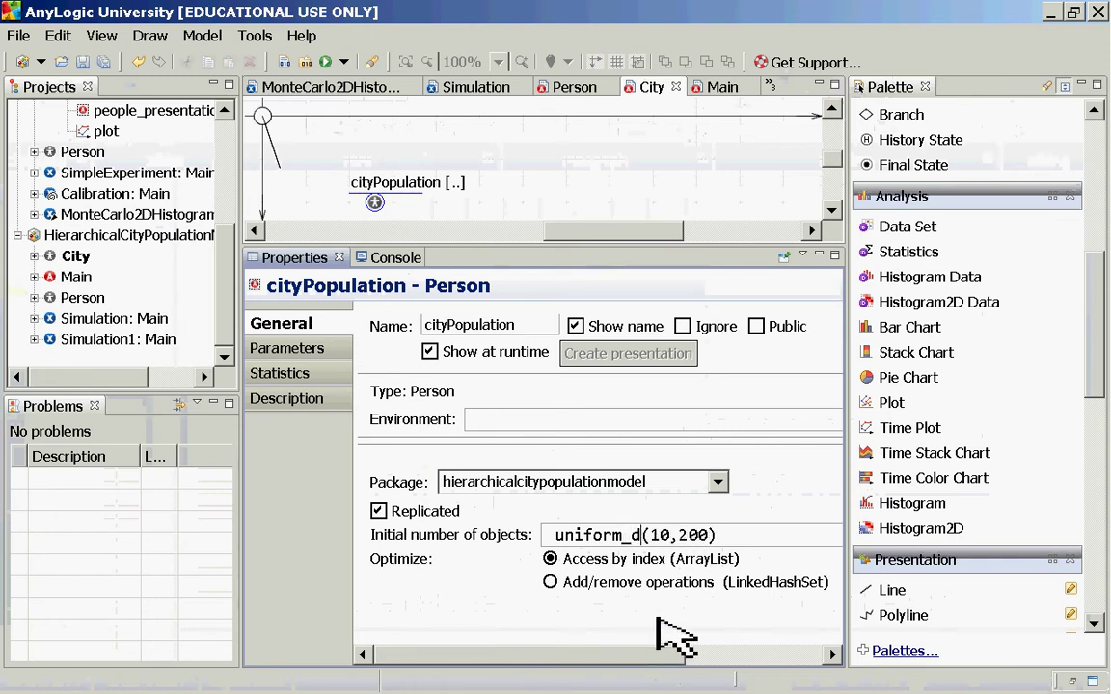
key(ctrl+space)
key(Down)
key(Down)
key(Return)
key(Delete)
key(BackSpace)
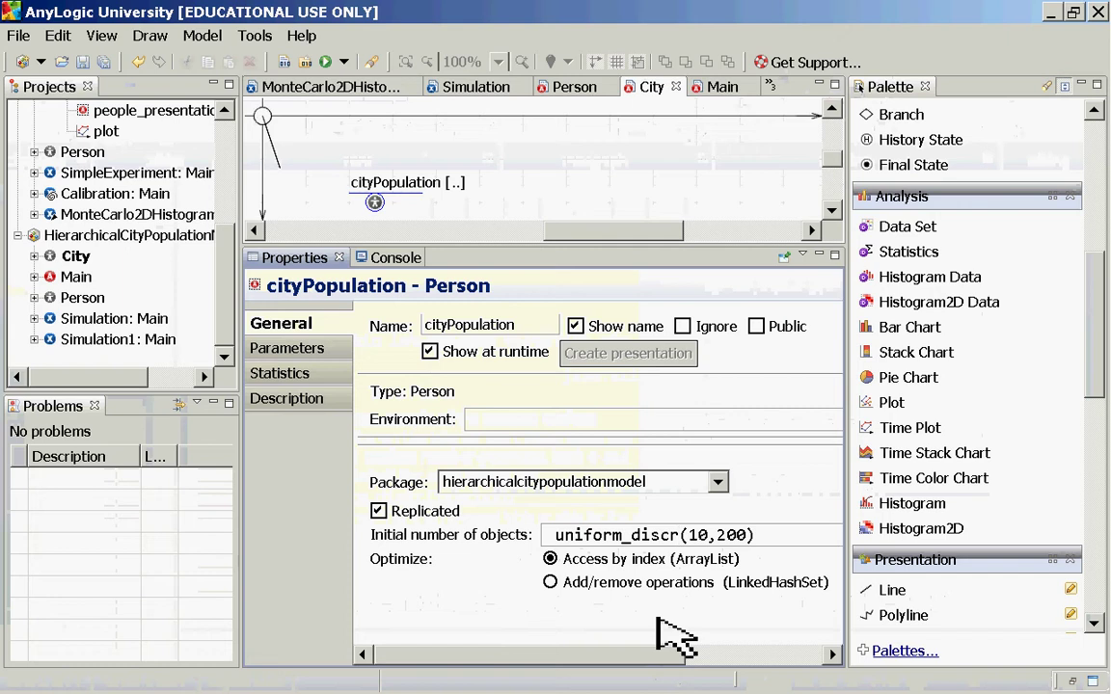
Select the whole uniform_discr(10,200) expression and shrink the properties area slightly to show more of the City canvas
key(Right)
key(End)
key(ctrl+shift+Left)
key(ctrl+shift+Left)
key(ctrl+shift+Left)
key(ctrl+shift+Left)
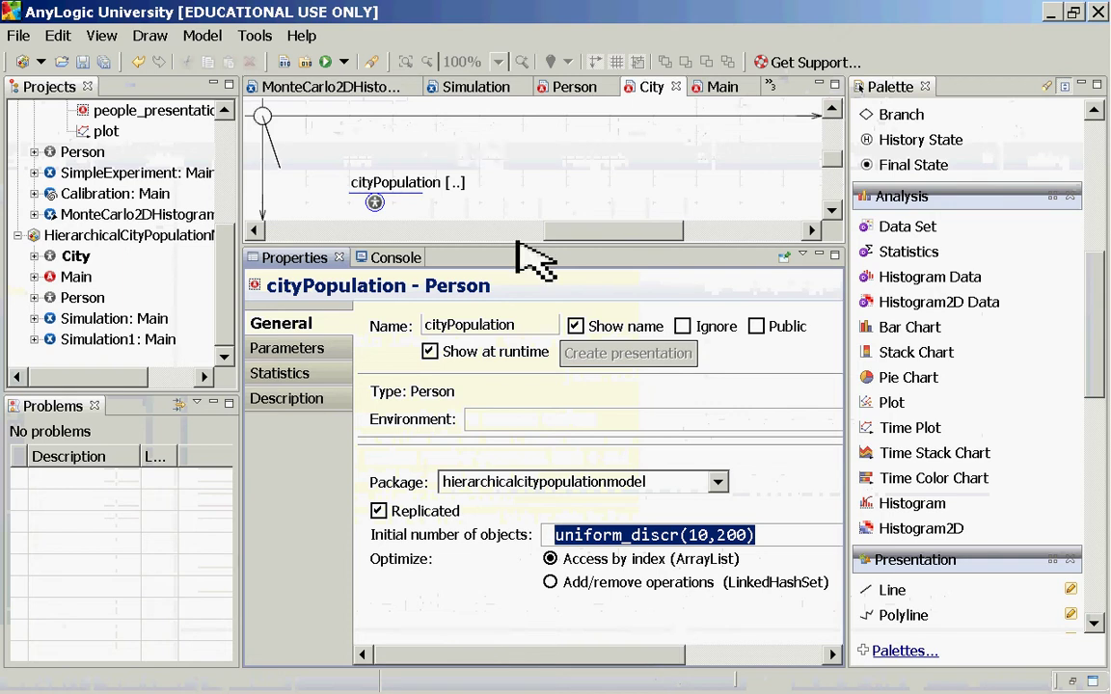
drag(518, 253, 512, 290)
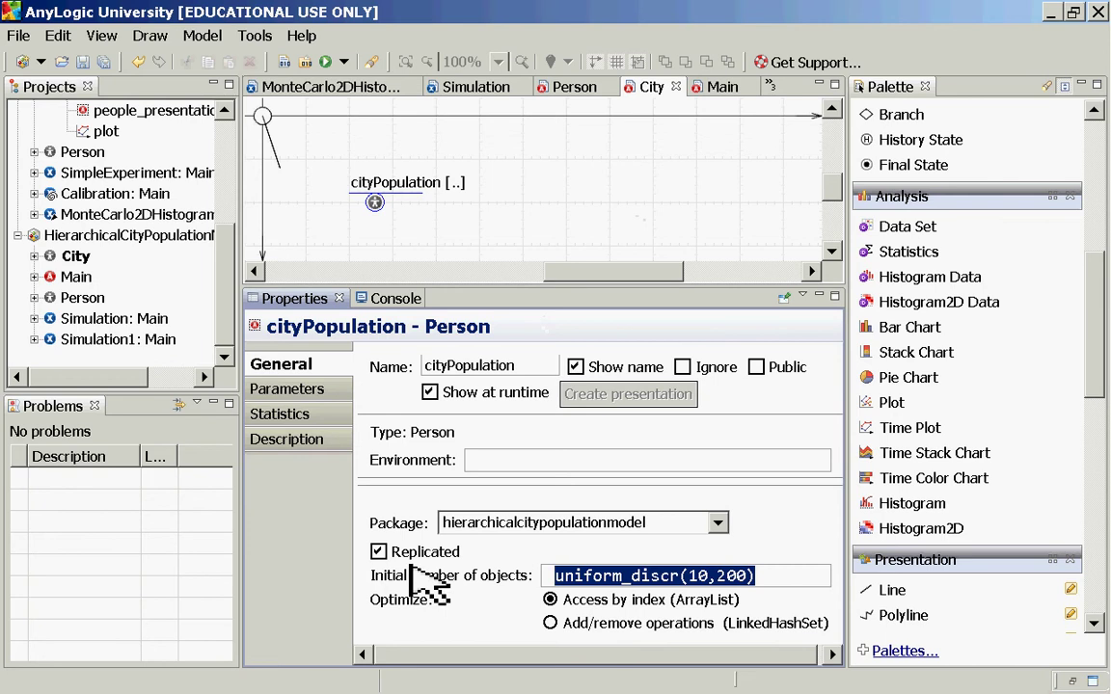
Switch to the lecture presentation in PowerPoint and delete the outdated AnyLogic picture from slide 21
key(alt+Tab)
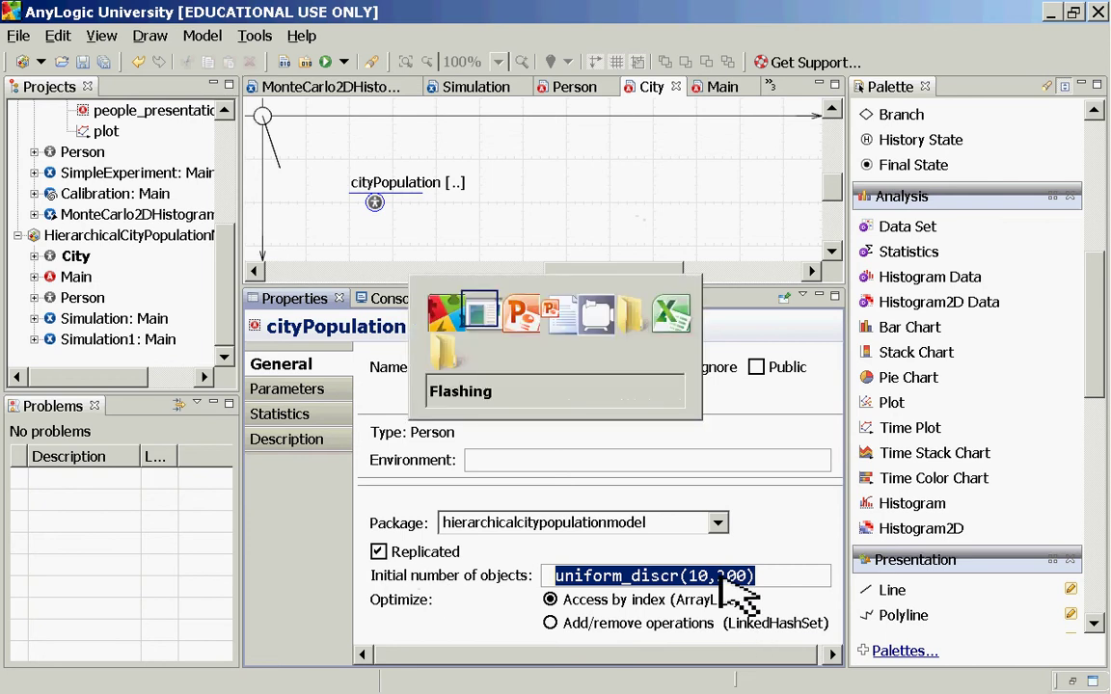
key(alt+Tab)
key(alt+Tab)
key(alt+shift+Tab)
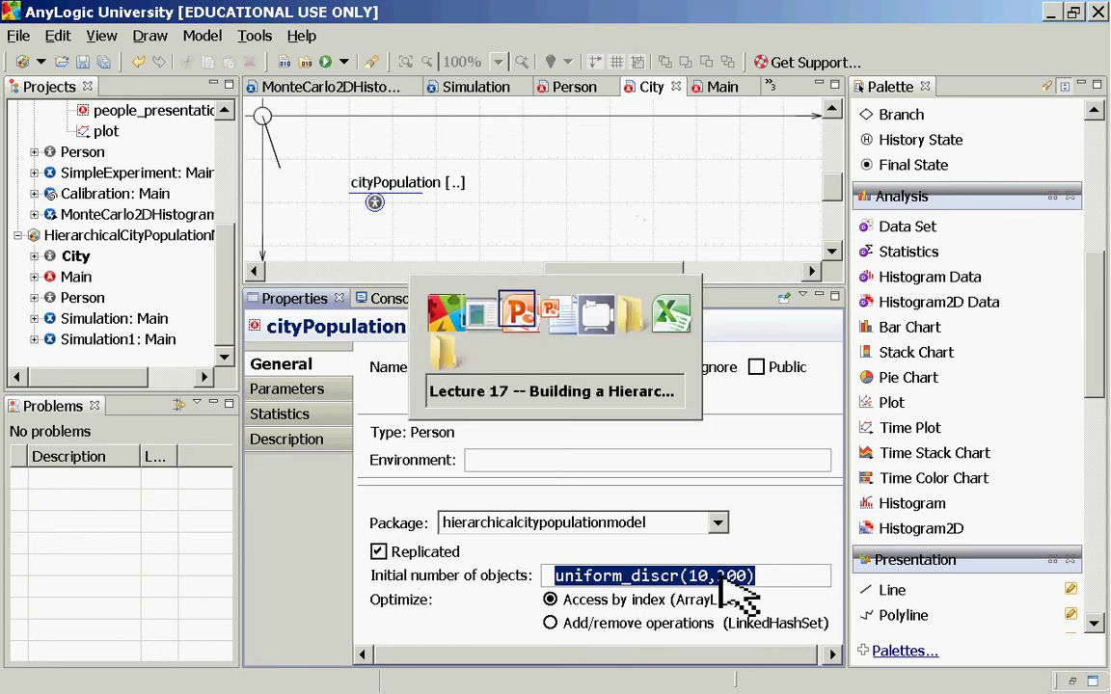
key(alt+Tab)
key(alt+Tab)
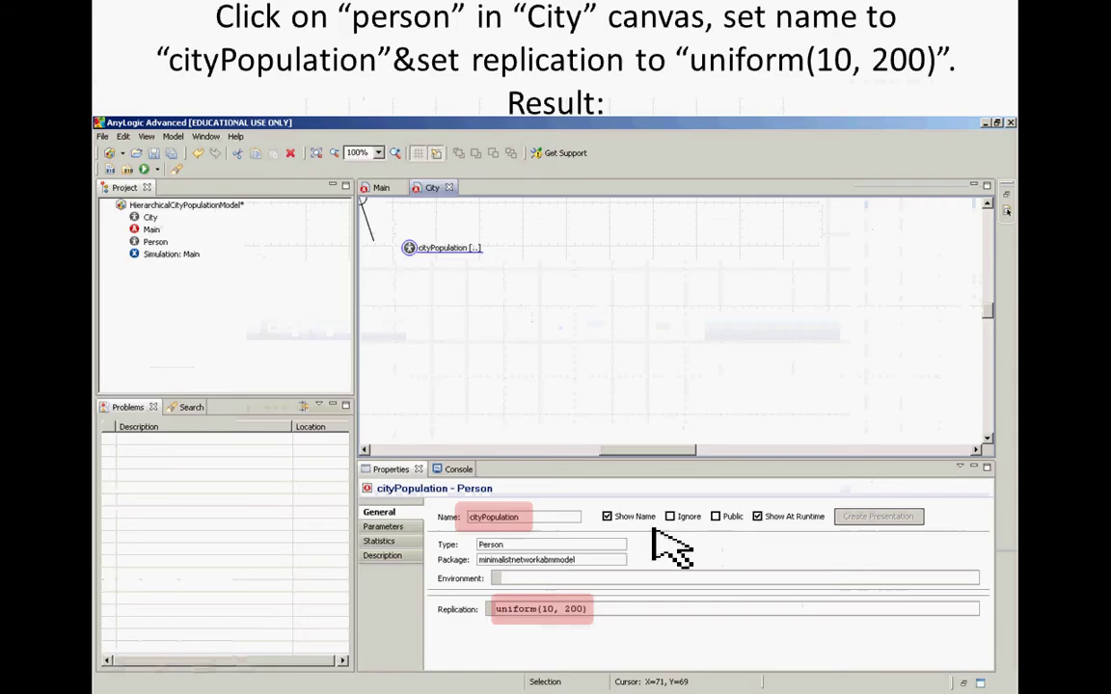
click(623, 521)
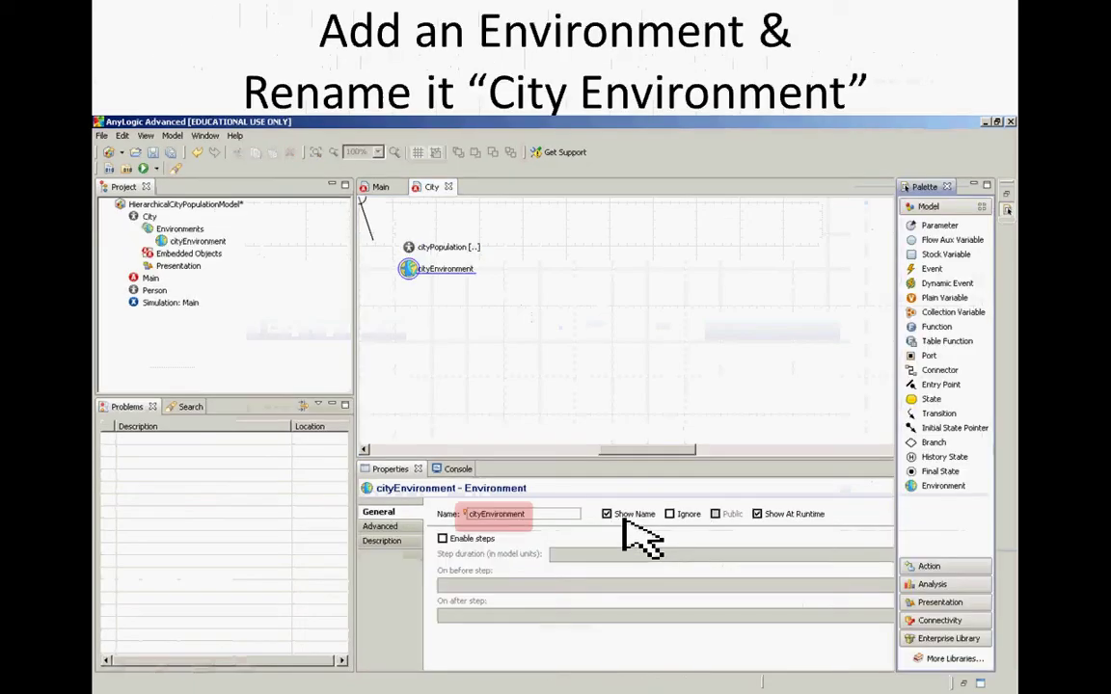
key(alt+Tab)
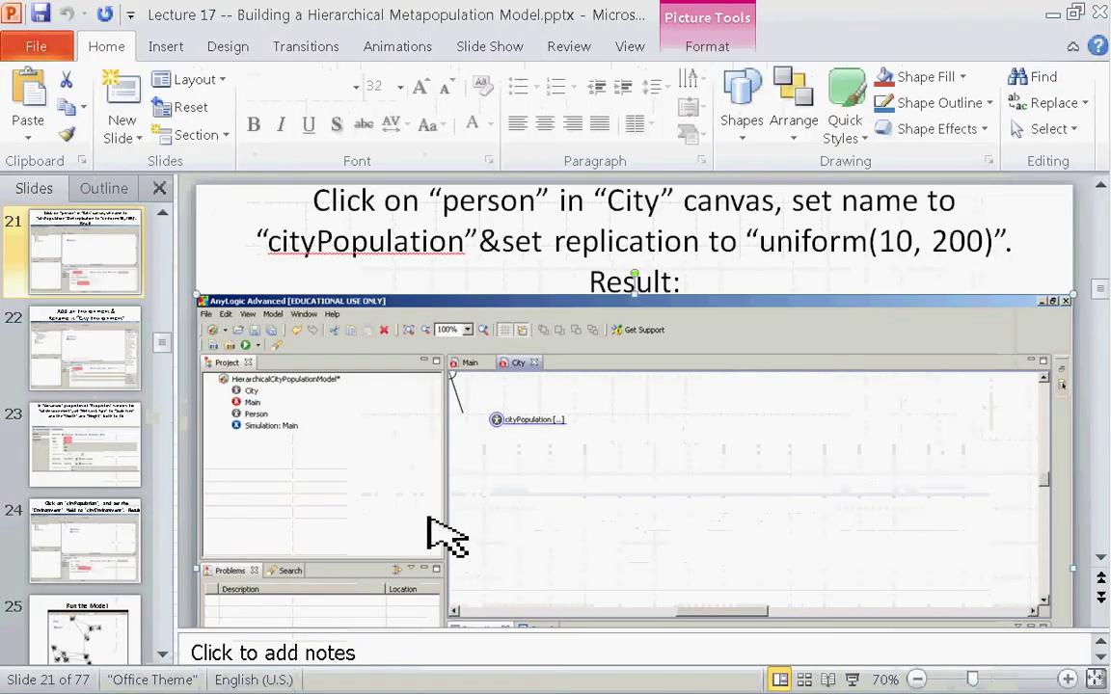
key(Delete)
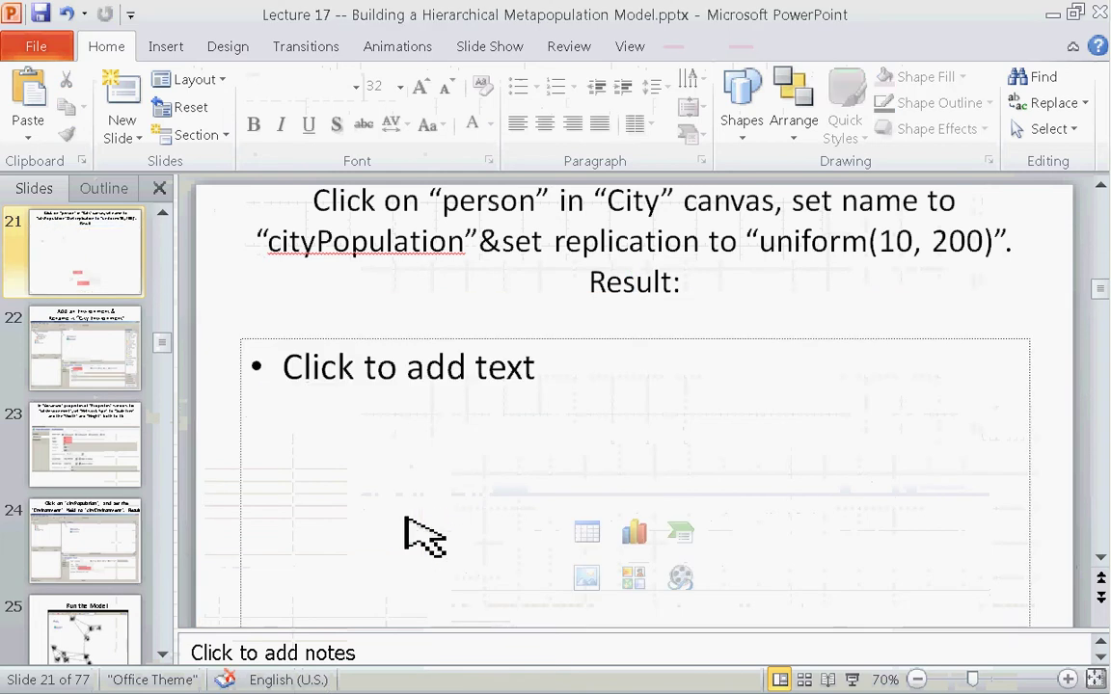
Insert a screenshot of the AnyLogic window on slide 21 and enlarge it to nearly the slide's width below the title
click(166, 47)
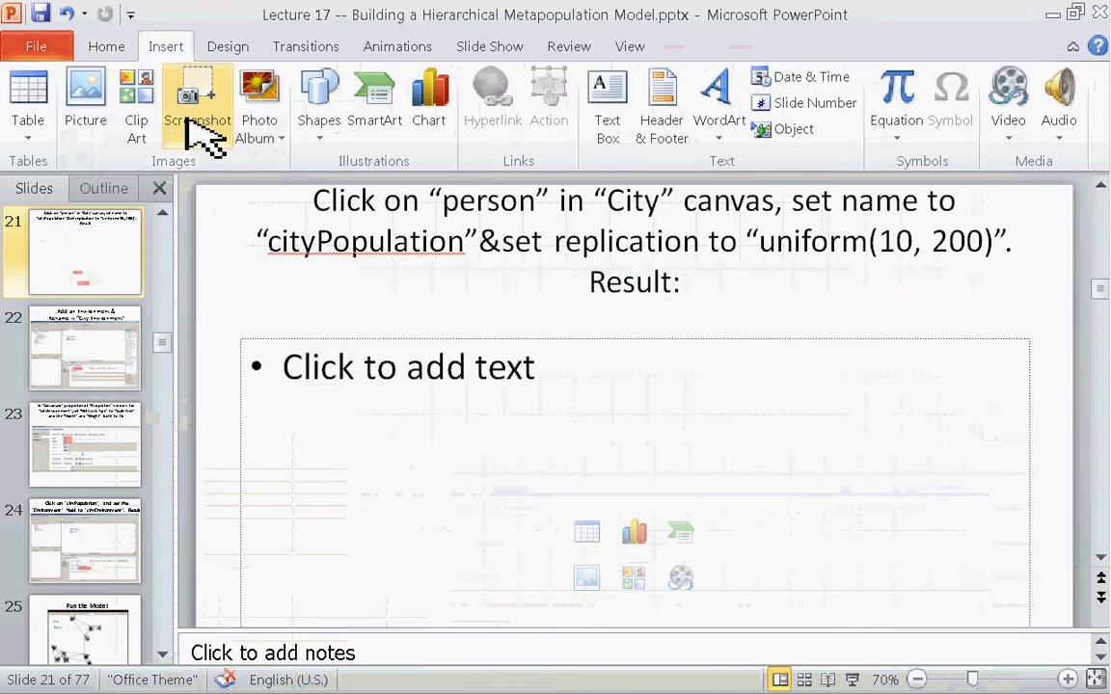
click(205, 137)
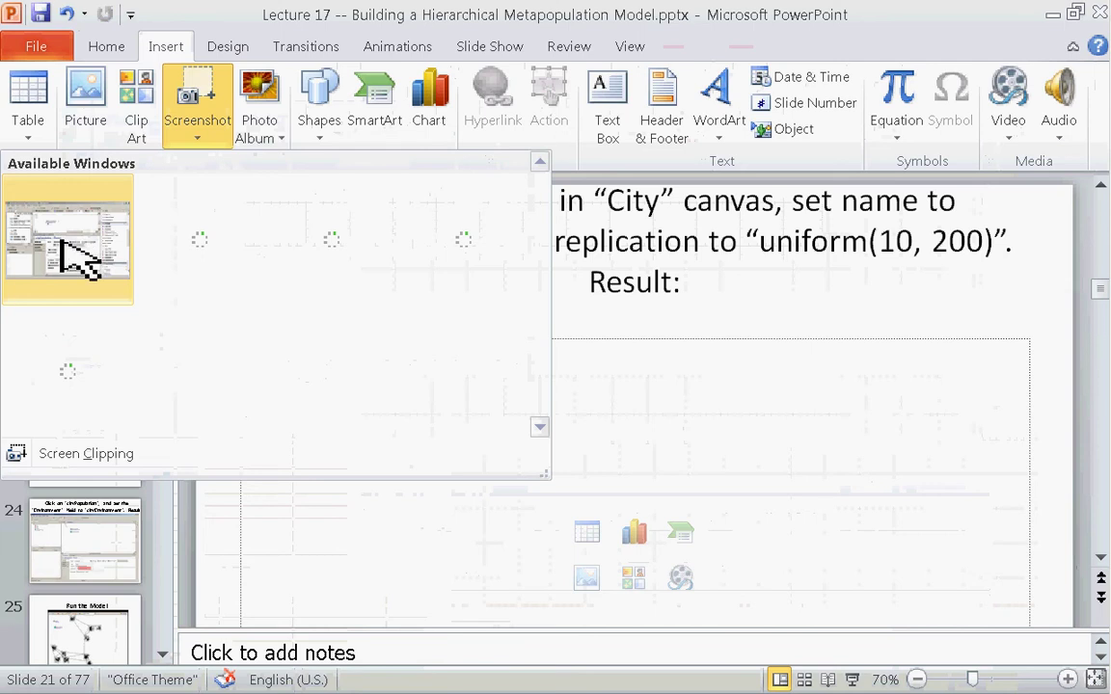
click(61, 241)
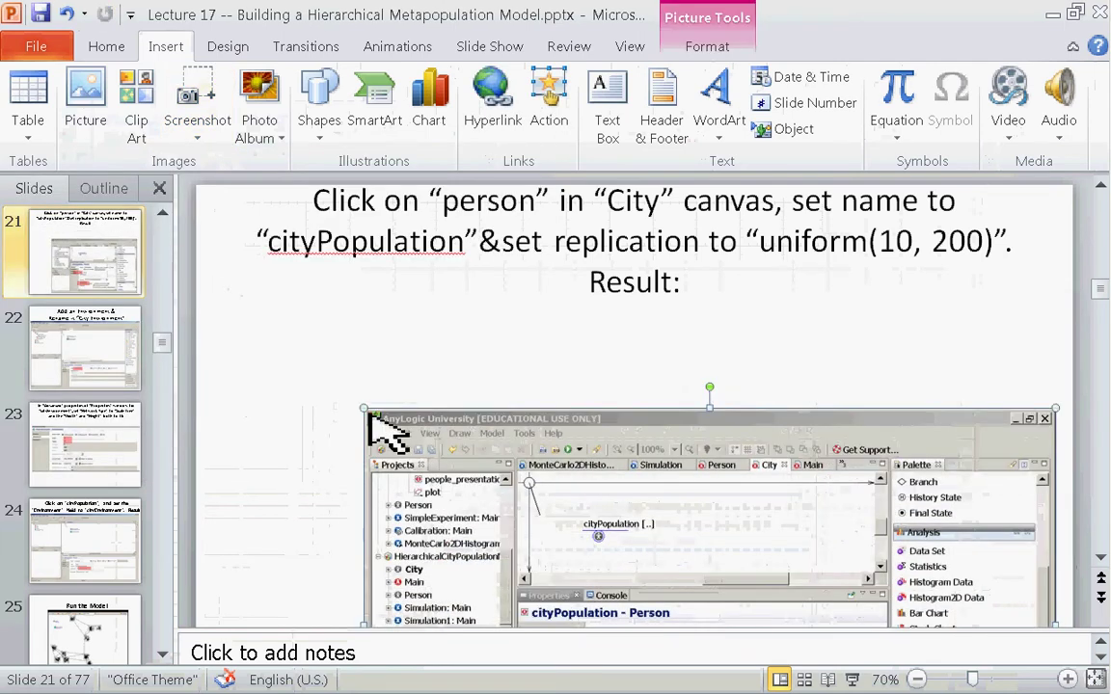
drag(350, 409, 213, 330)
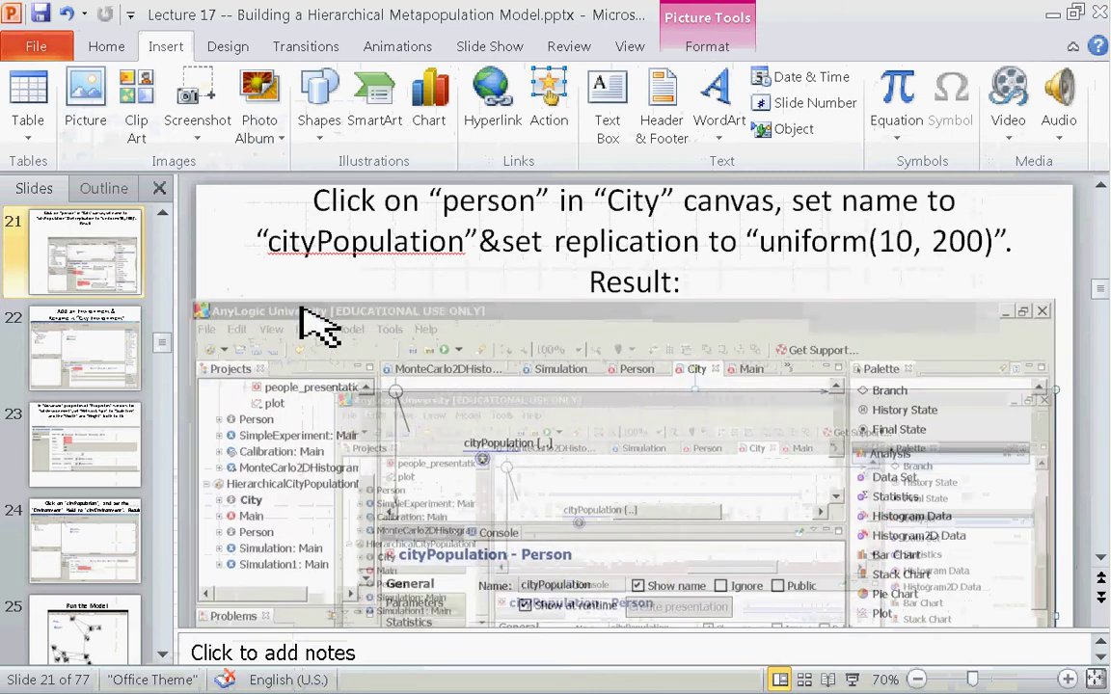
Move the two pink highlight boxes on slide 21 onto the Replicated option and the initial number of objects in the new screenshot
scroll(402, 333, down, 1)
scroll(403, 333, down, 3)
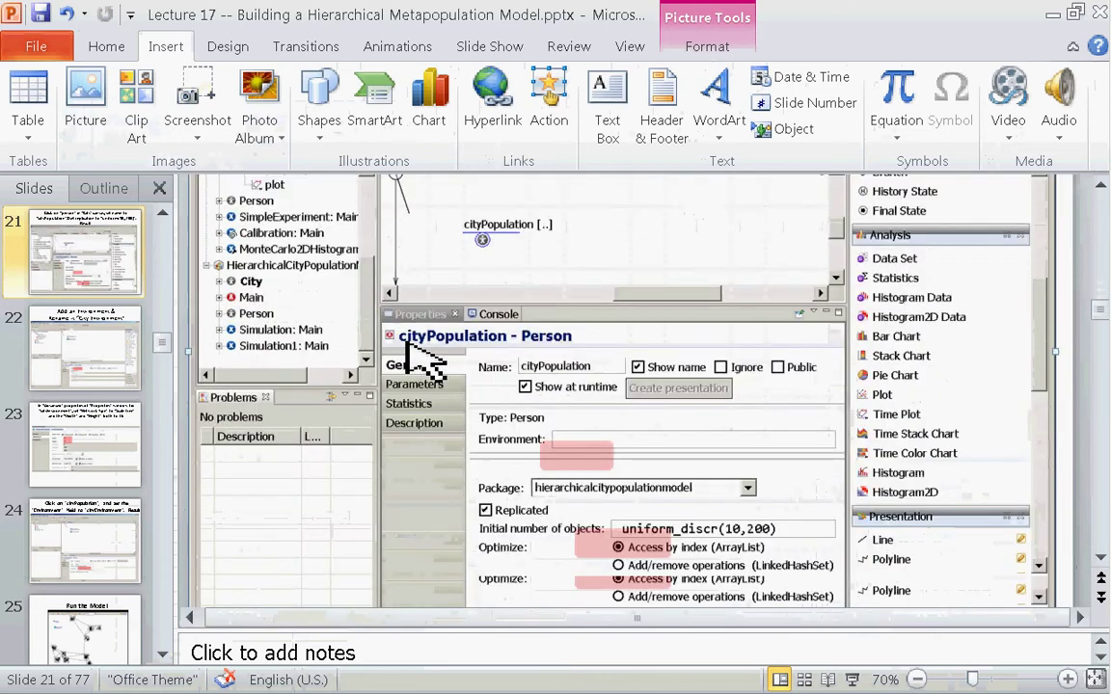
scroll(424, 362, down, 1)
drag(664, 525, 706, 504)
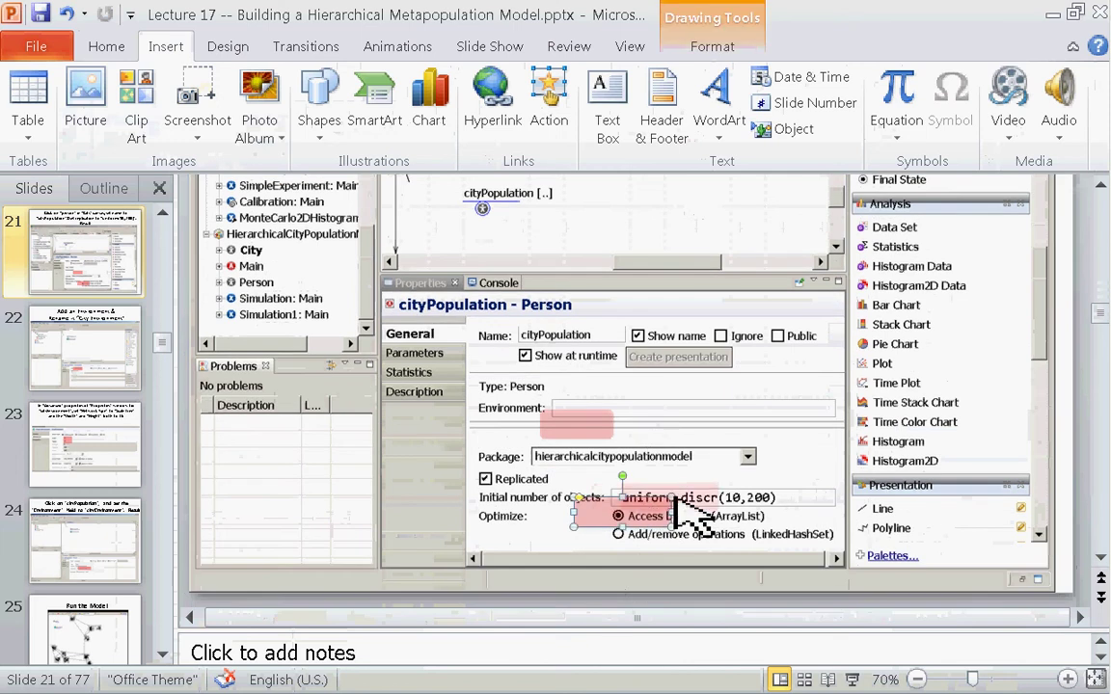
mouse_move(571, 427)
mouse_down()
mouse_move(584, 444)
mouse_move(560, 441)
mouse_move(582, 466)
mouse_move(527, 518)
mouse_up()
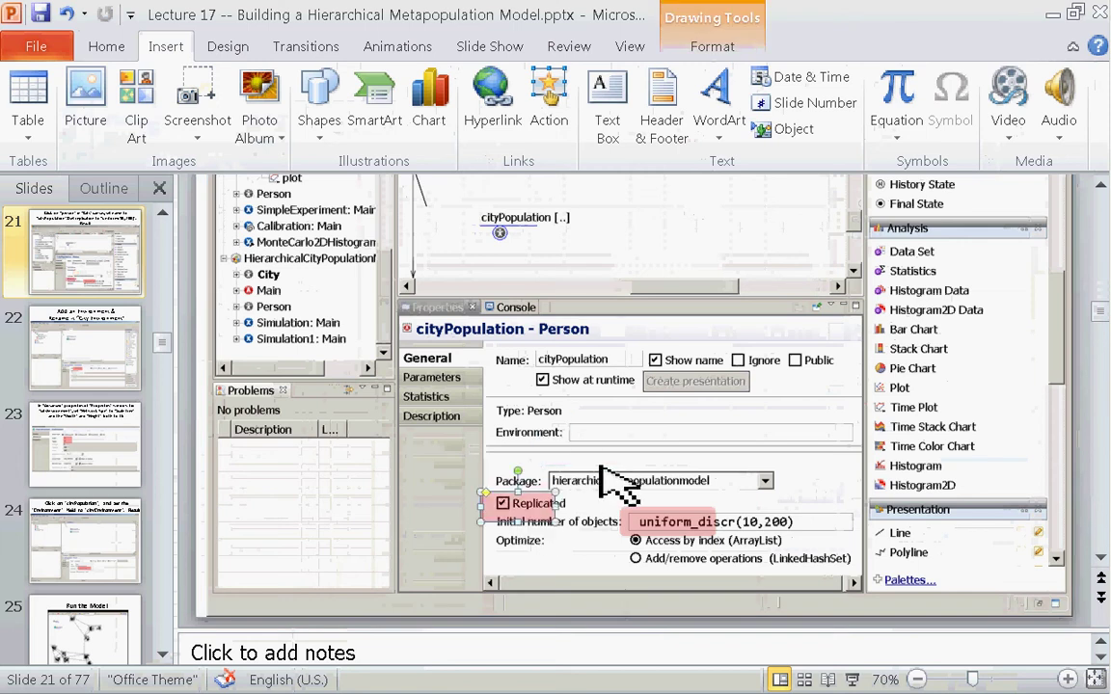
Widen the highlight on the initial number of objects to cover all of uniform_discr(10,200) and save the presentation
click(697, 529)
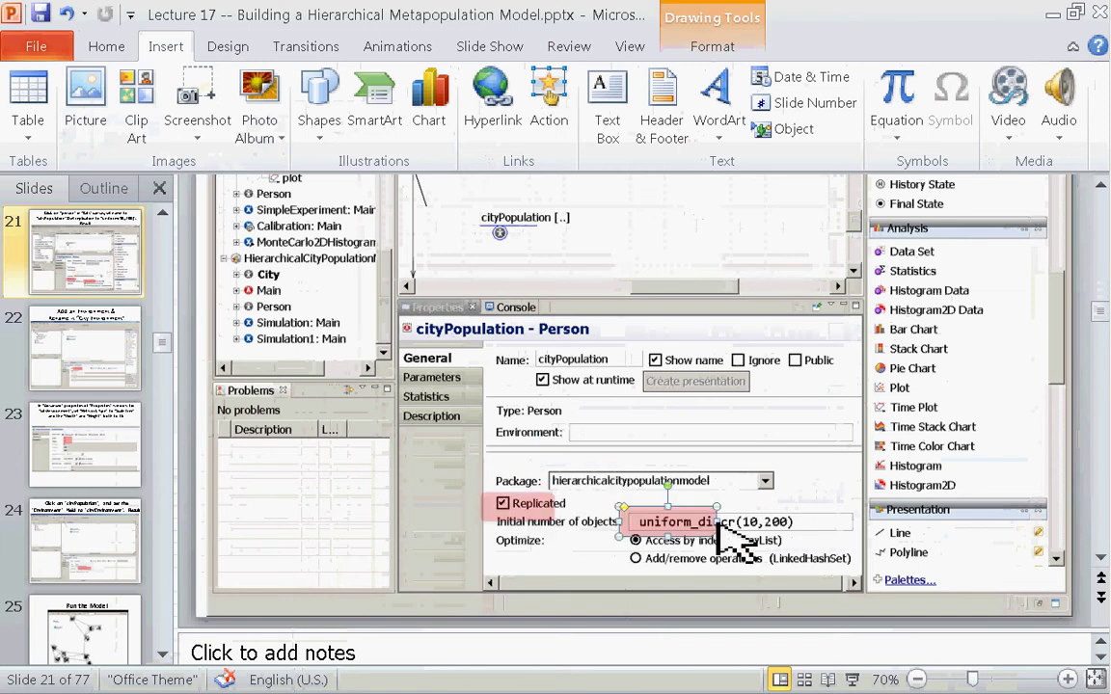
drag(718, 522, 802, 523)
key(ctrl+s)
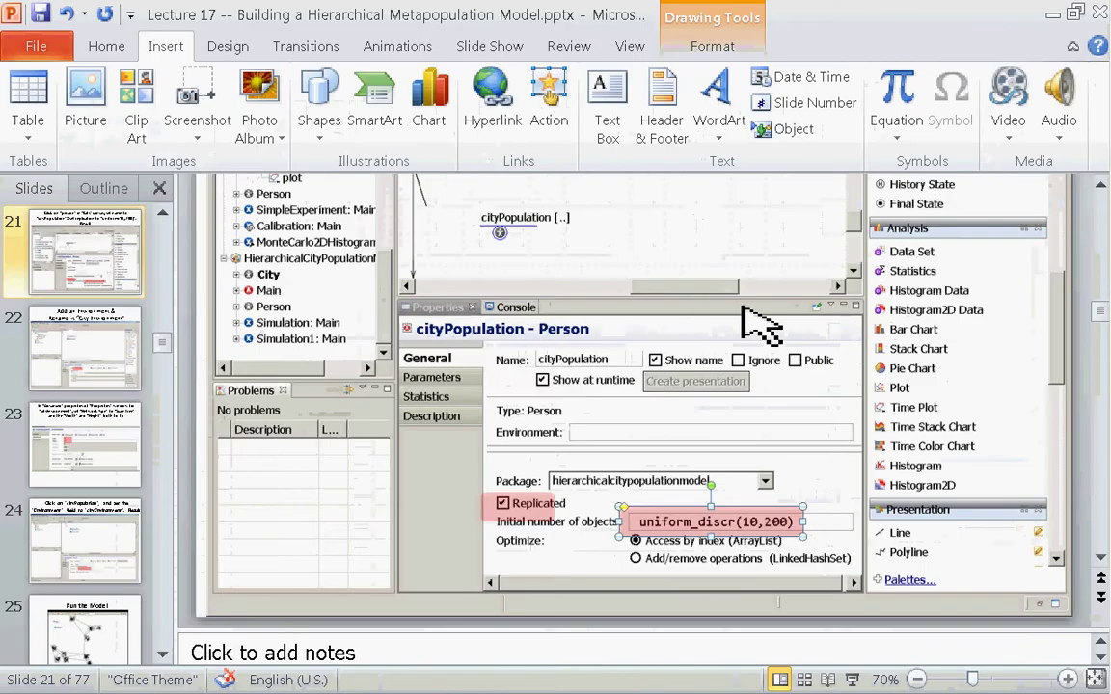
Check slide 22, switch to AnyLogic and add an Environment named cityEnvironment just below cityPopulation on the City canvas
key(alt+Tab)
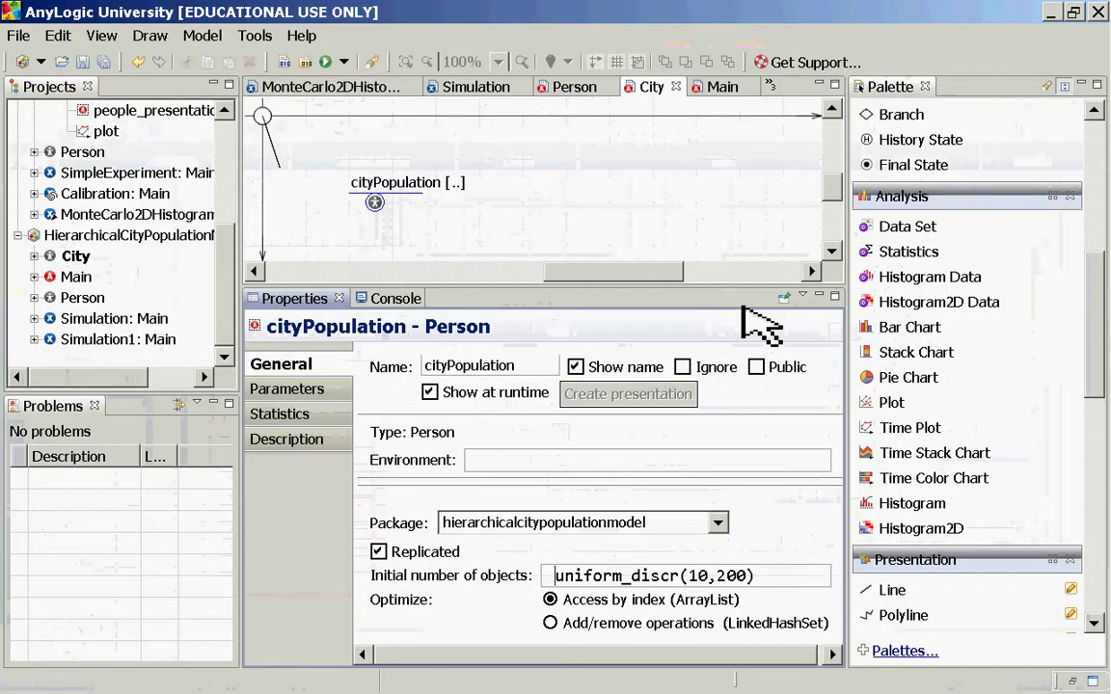
key(alt+Tab)
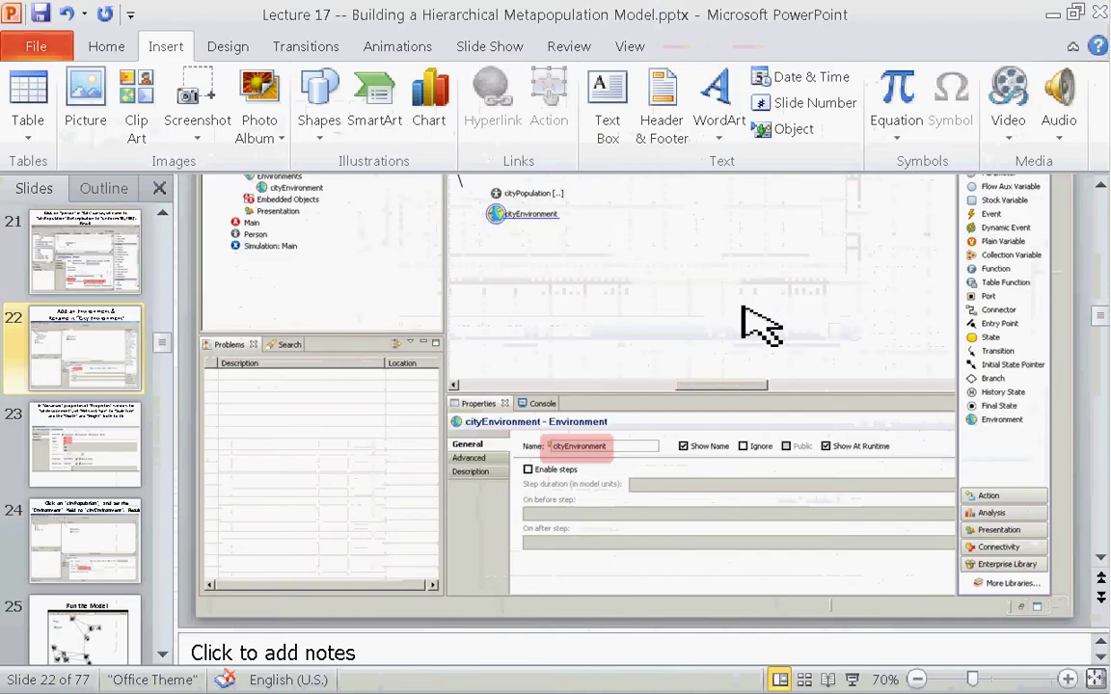
scroll(761, 326, up, 3)
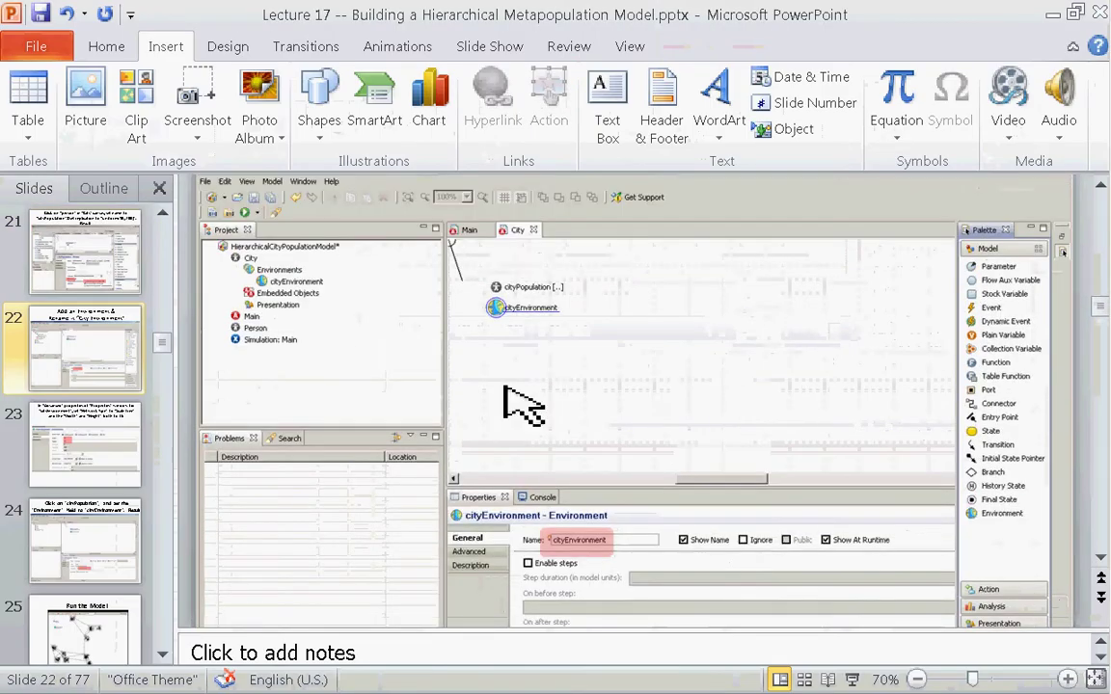
key(alt+Tab)
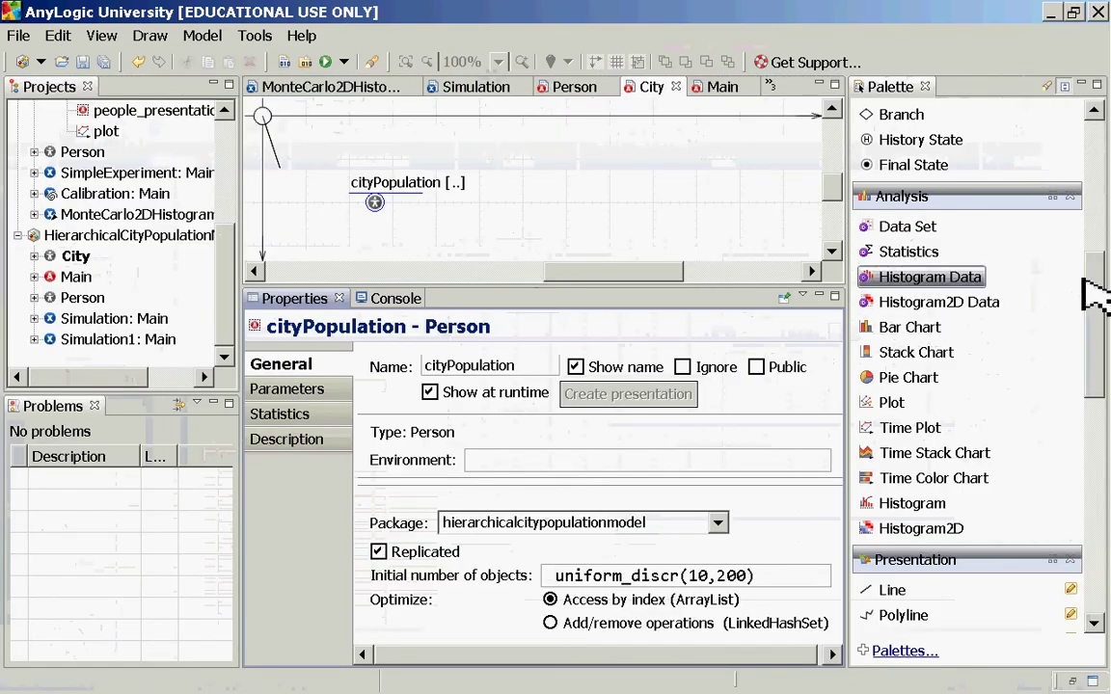
drag(1096, 292, 1084, 144)
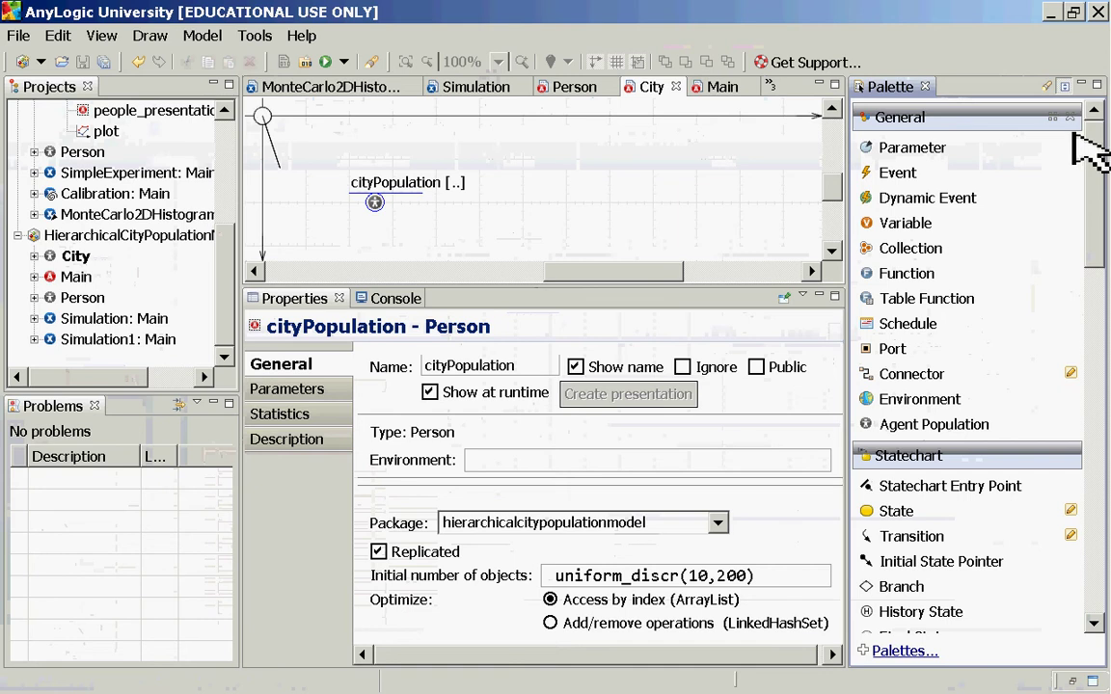
drag(950, 398, 368, 234)
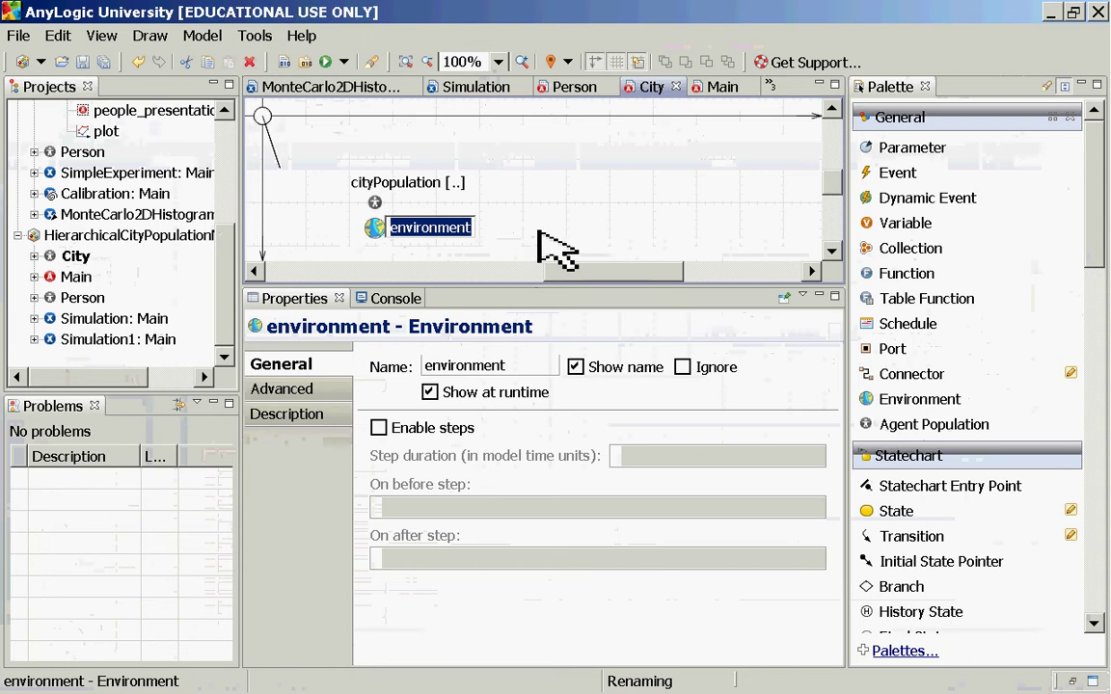
text(cityEnviro)
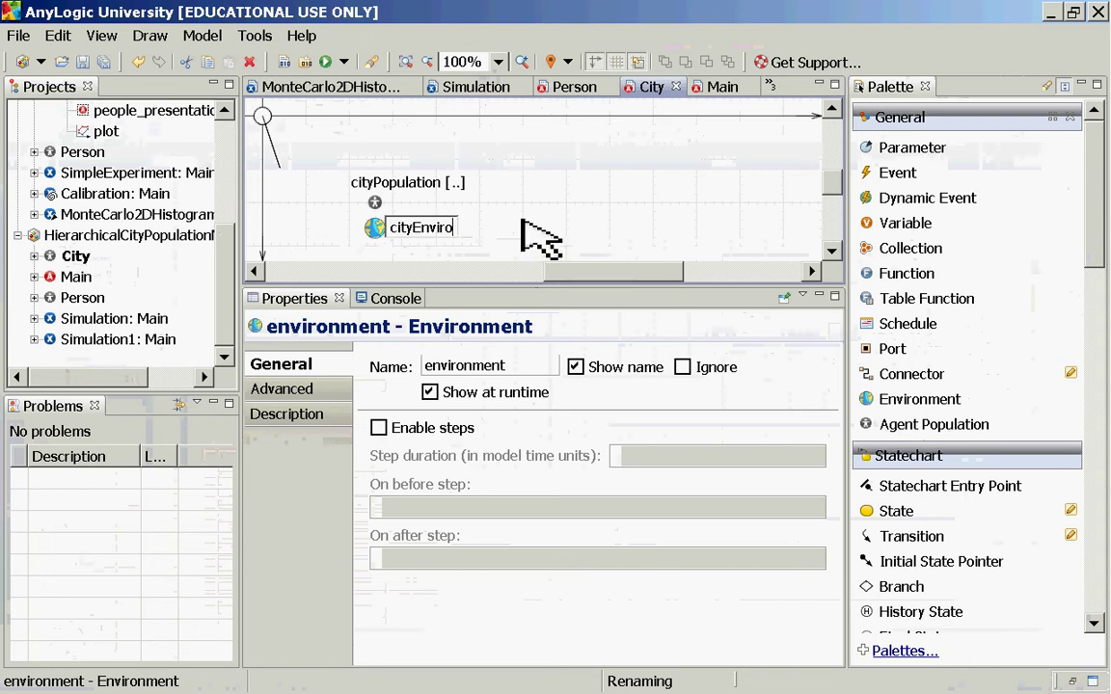
text(nment)
key(Return)
Switch to PowerPoint, go to slide 23 and place a copy of the pink highlight over the Scale-free network type
key(alt+Tab)
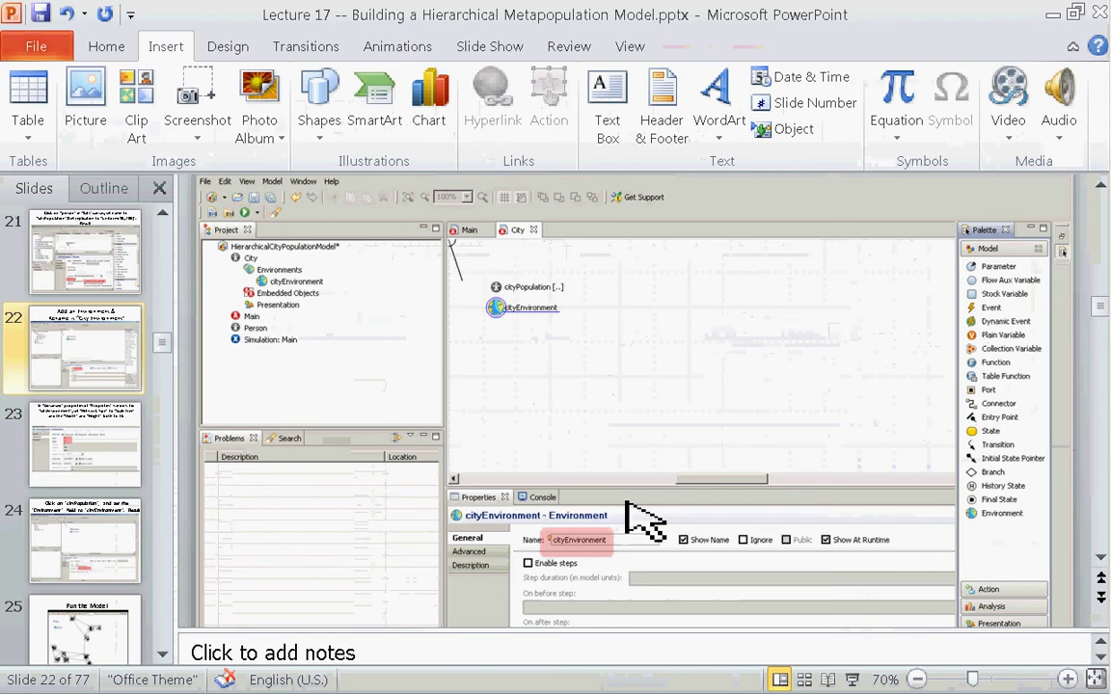
key(Page_Down)
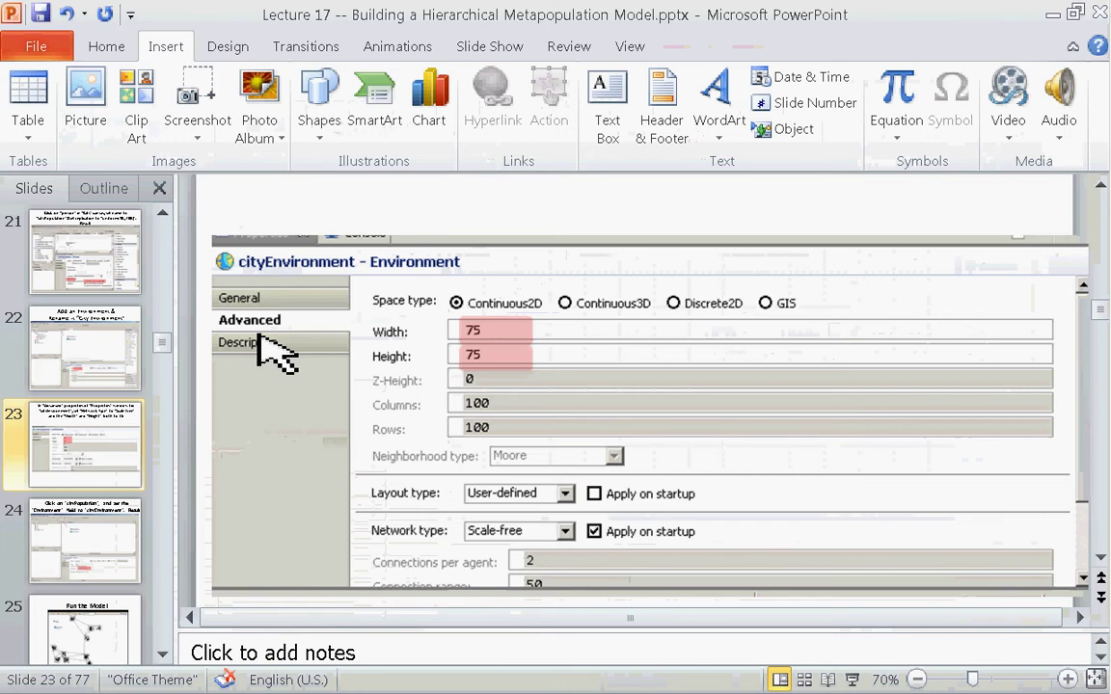
scroll(519, 409, down, 1)
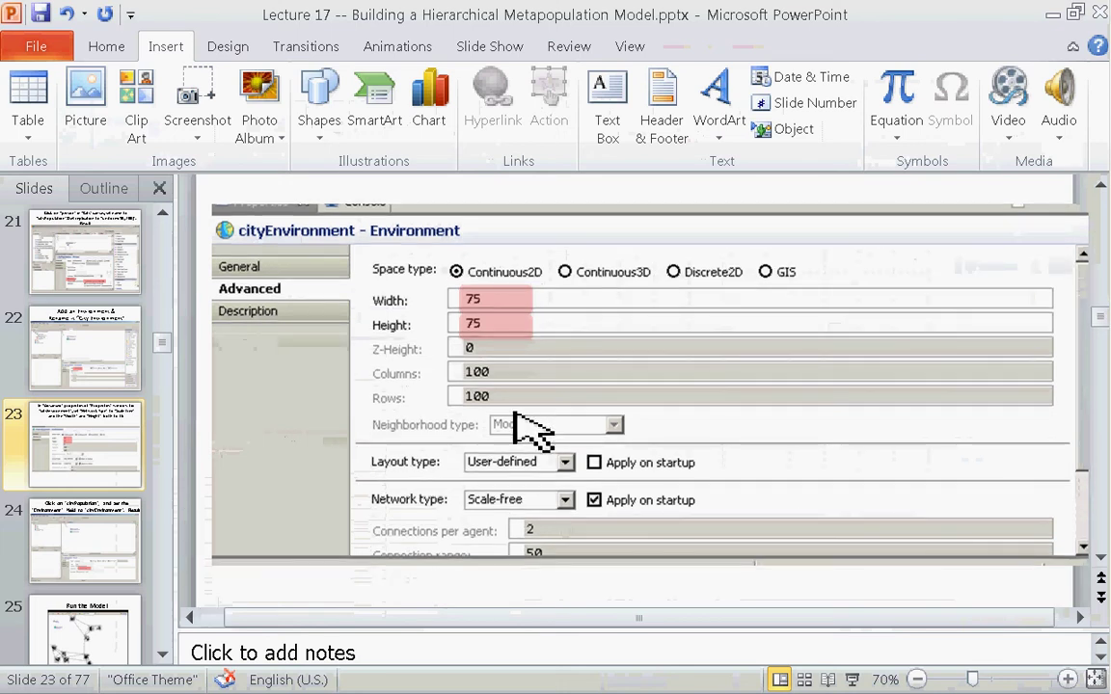
scroll(528, 426, down, 1)
scroll(529, 426, up, 1)
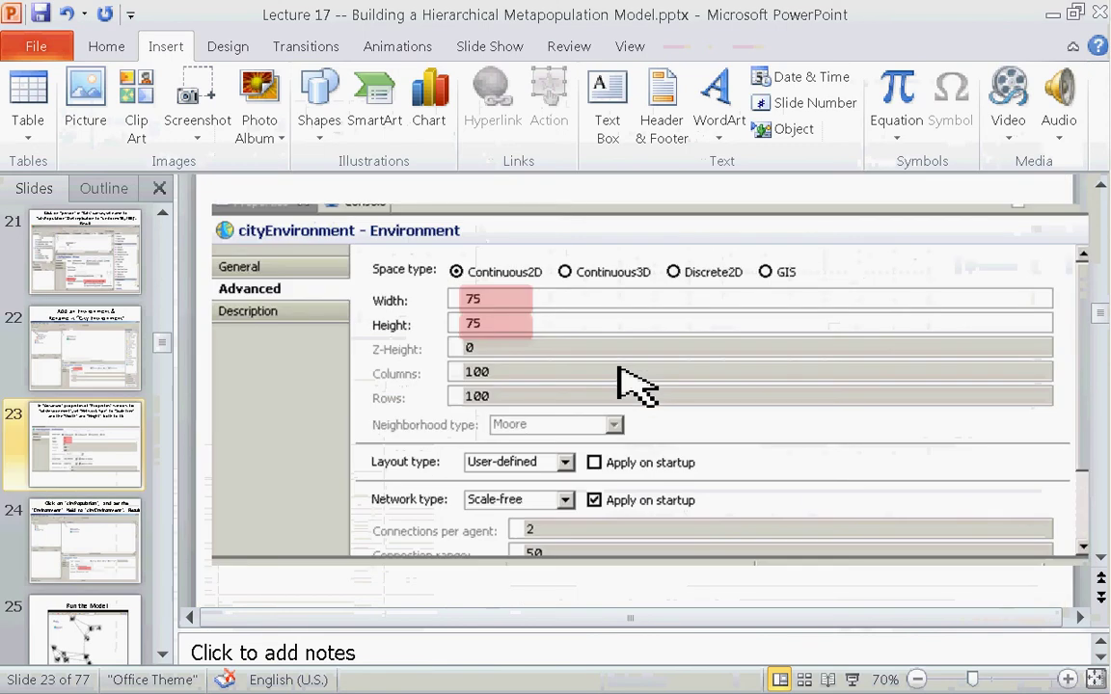
click(487, 306)
key(ctrl+v)
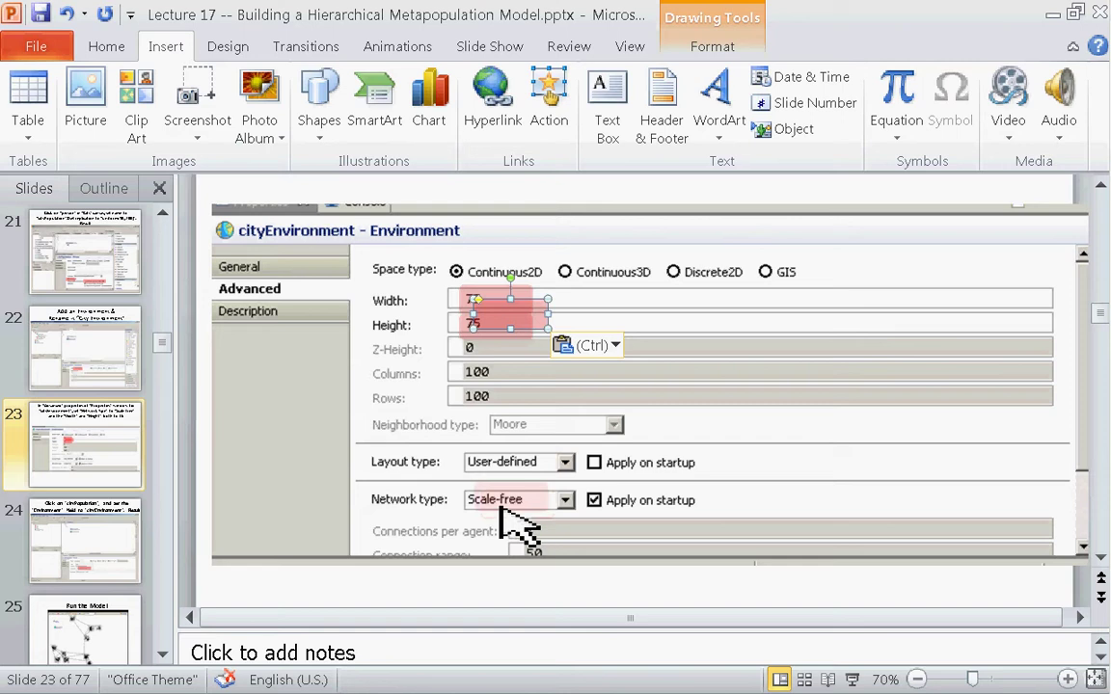
Switch to AnyLogic and set cityEnvironment's width and height to 75 in its advanced properties
key(alt+Tab)
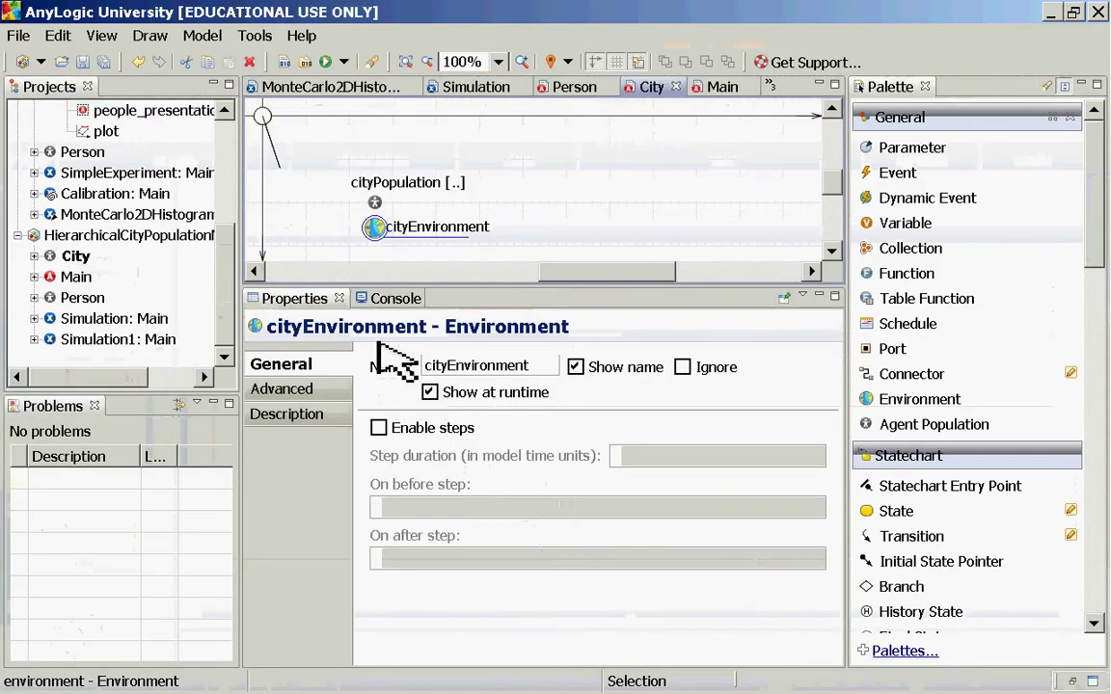
click(294, 388)
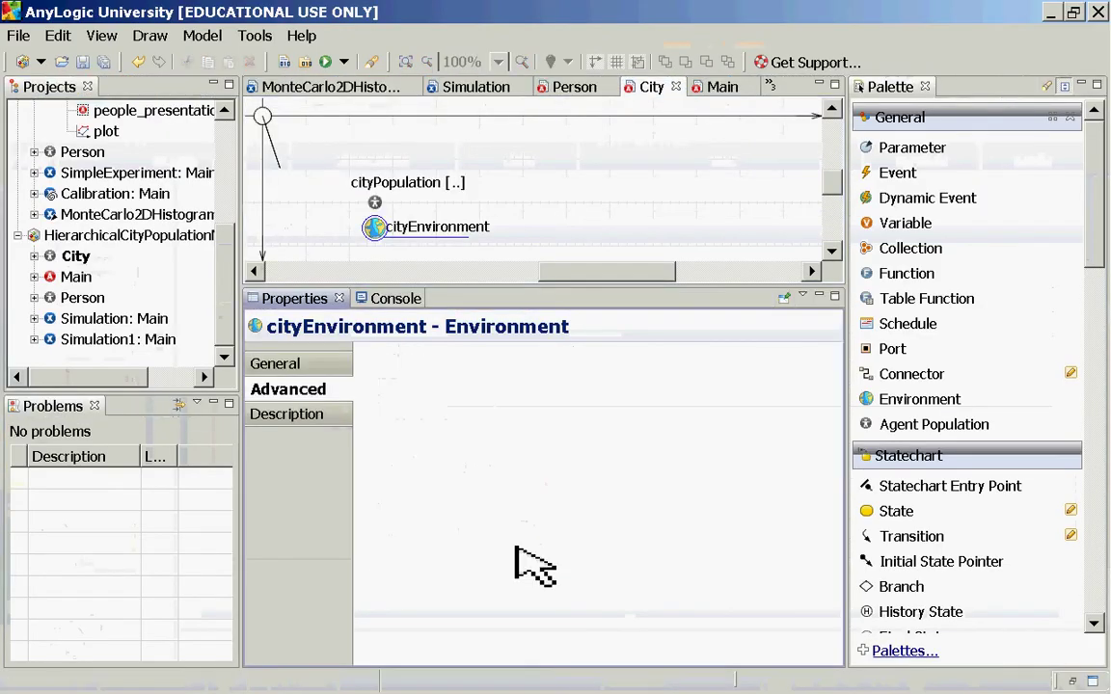
mouse_move(826, 446)
mouse_down()
mouse_move(822, 504)
mouse_move(818, 442)
mouse_up()
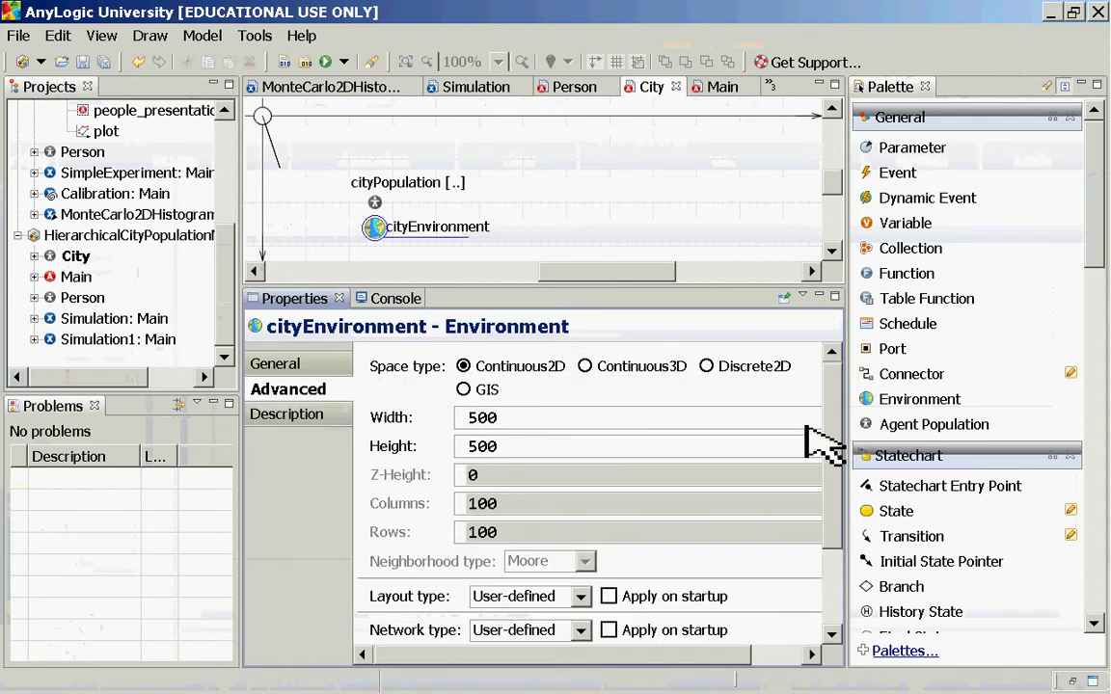
double_click(482, 417)
text(75)
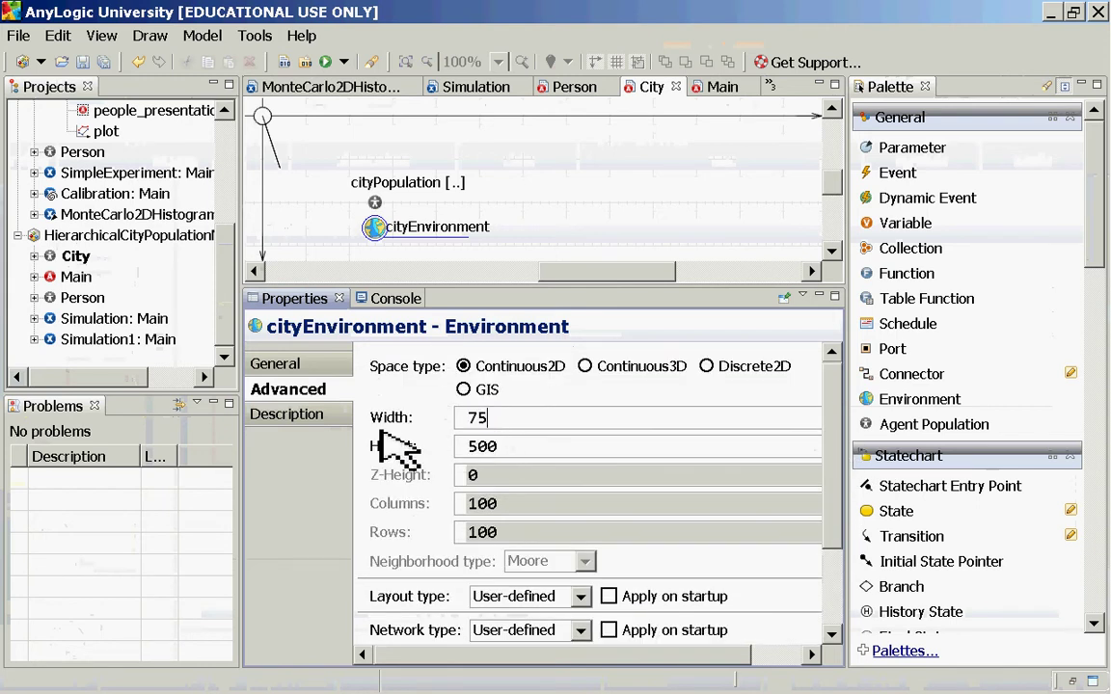
double_click(487, 445)
text(75)
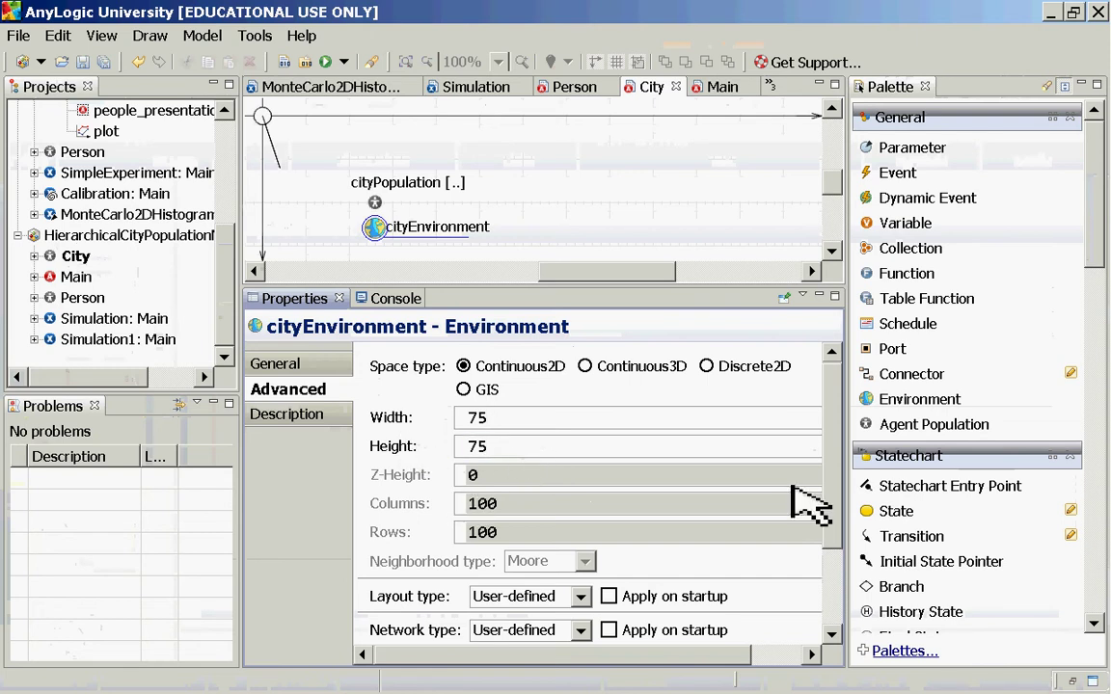
Set cityEnvironment's network type to Scale-free, applied on startup, and review its advanced settings
scroll(835, 482, down, 3)
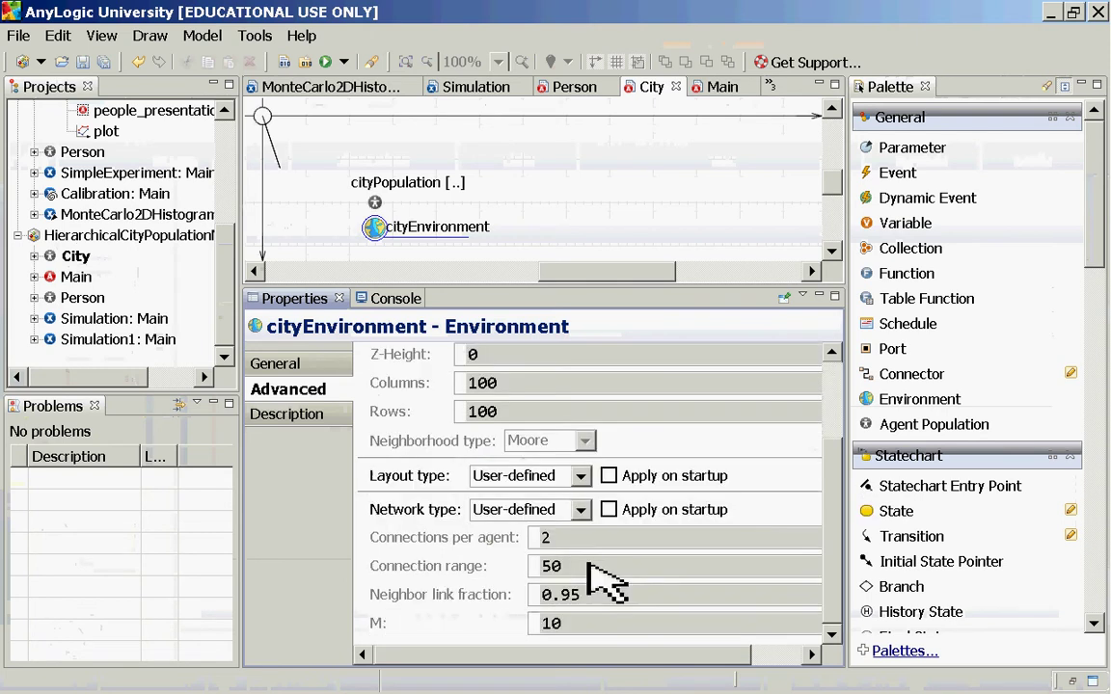
click(580, 509)
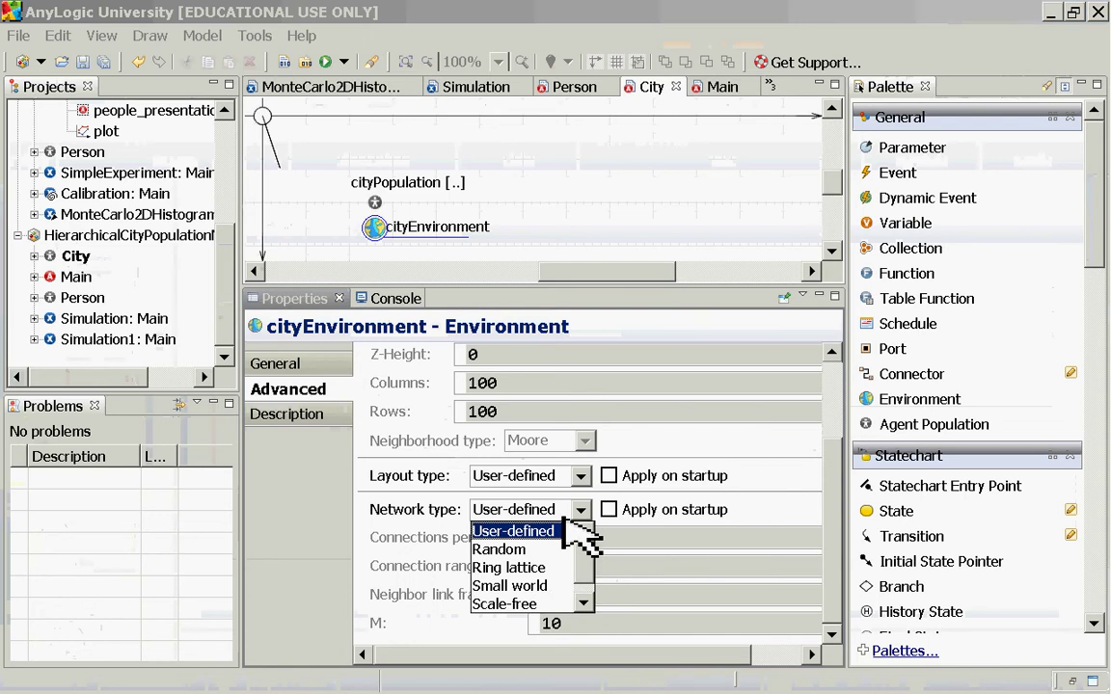
click(557, 604)
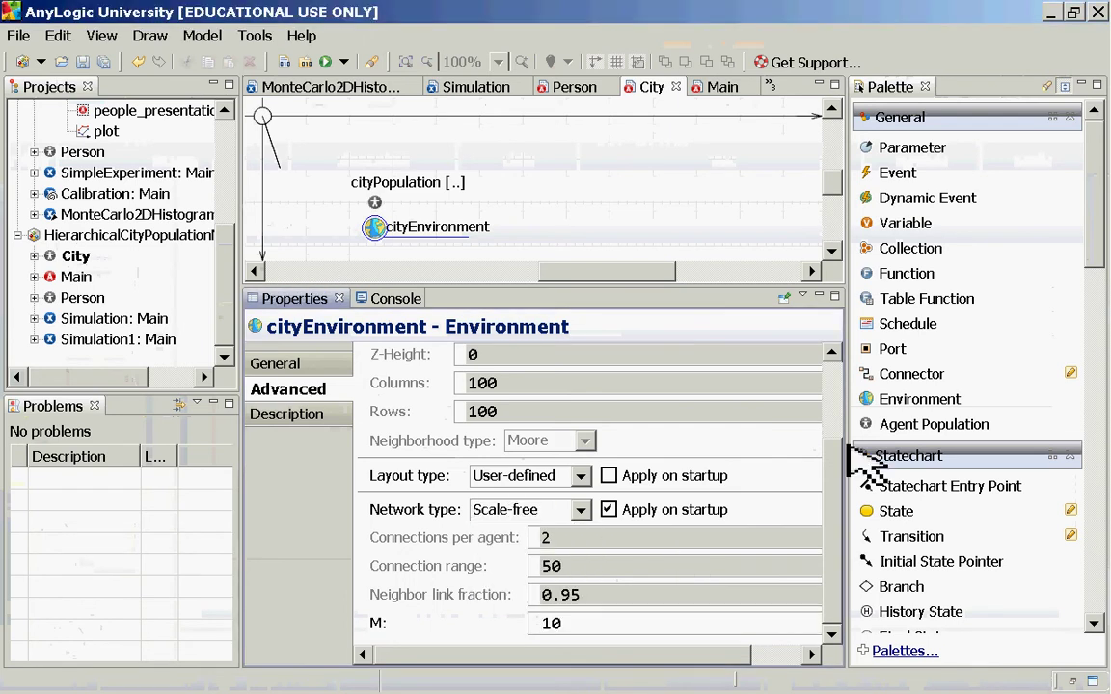
drag(845, 449, 868, 367)
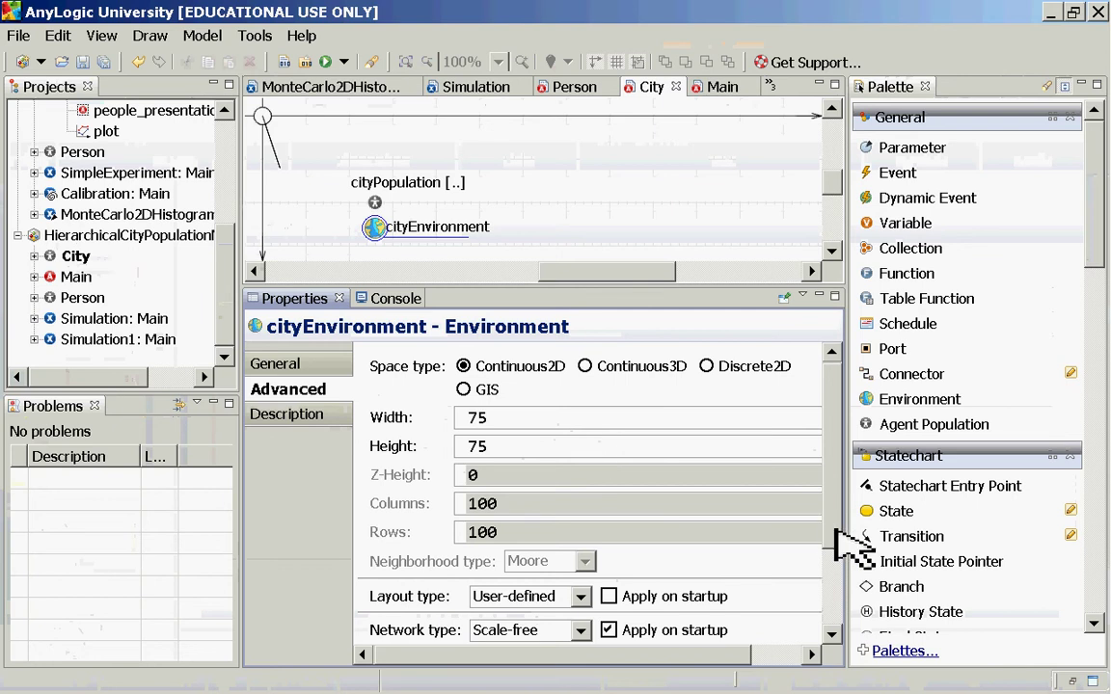
scroll(837, 546, down, 1)
drag(838, 546, 830, 633)
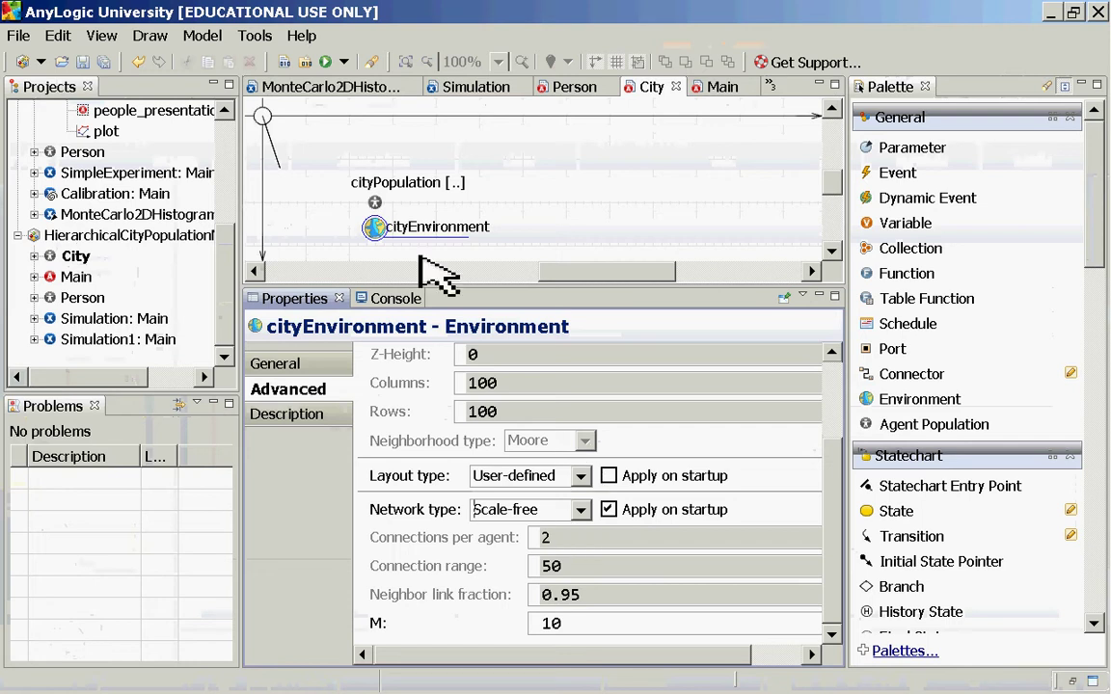
Move cityPopulation and cityEnvironment slightly higher on the City canvas, keeping cityEnvironment below cityPopulation
click(374, 203)
drag(376, 204, 376, 170)
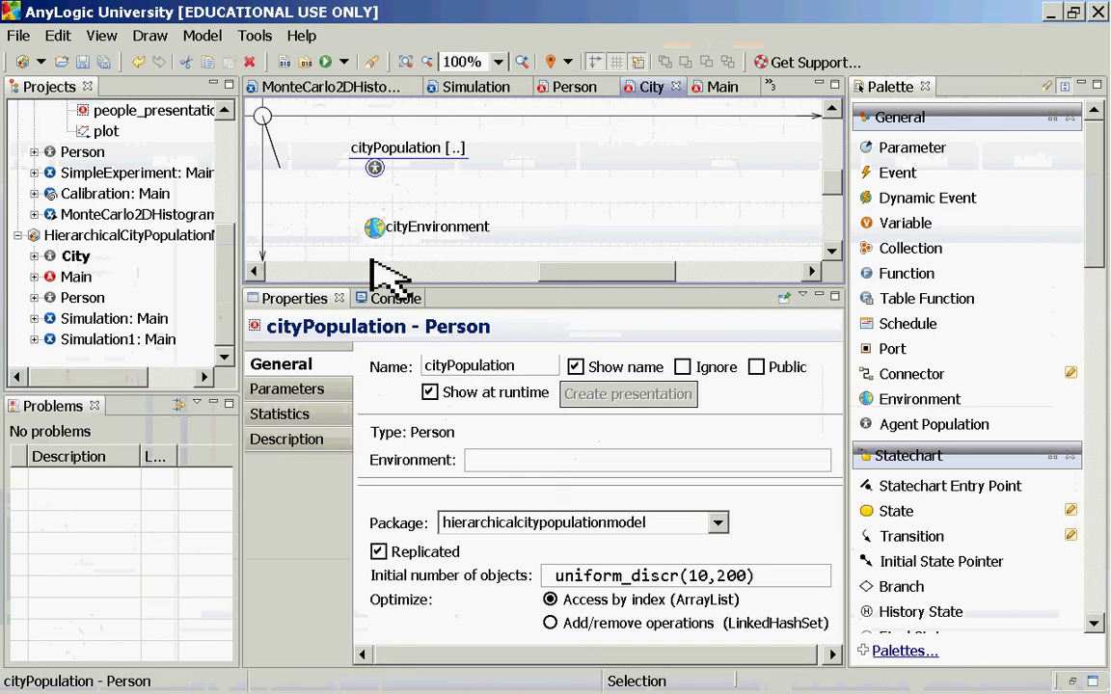
mouse_move(377, 228)
mouse_down()
mouse_move(396, 214)
mouse_move(388, 177)
mouse_move(373, 205)
mouse_up()
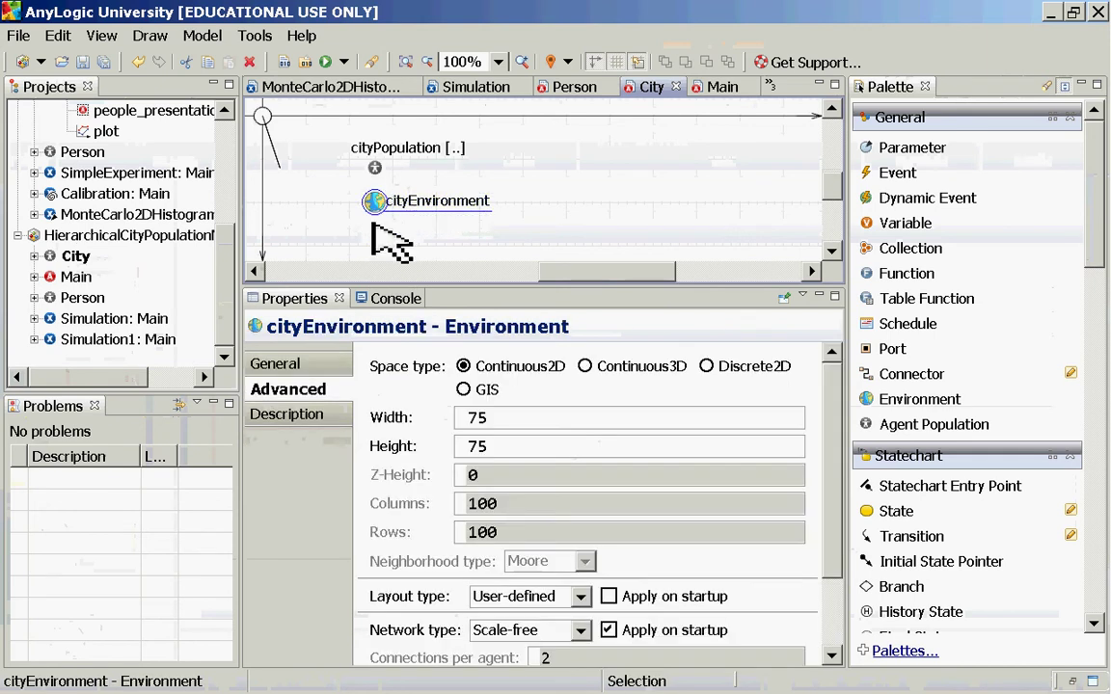
Set cityPopulation's environment to cityEnvironment, completing the name from code suggestions, and reselect cityPopulation to check the entry
click(374, 168)
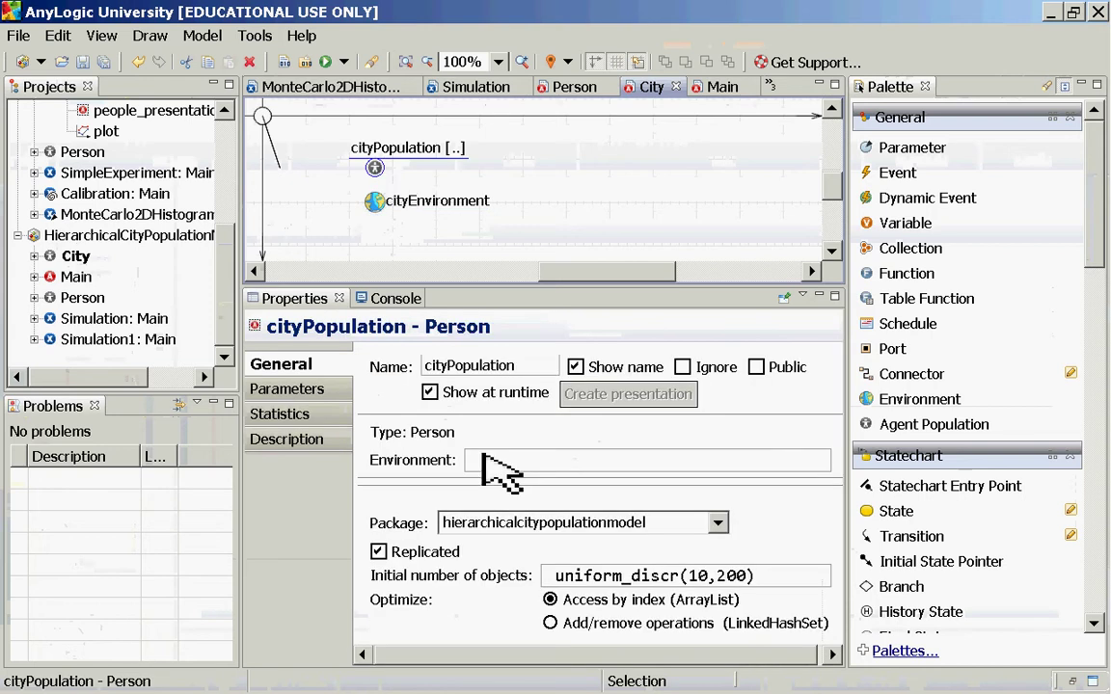
click(492, 460)
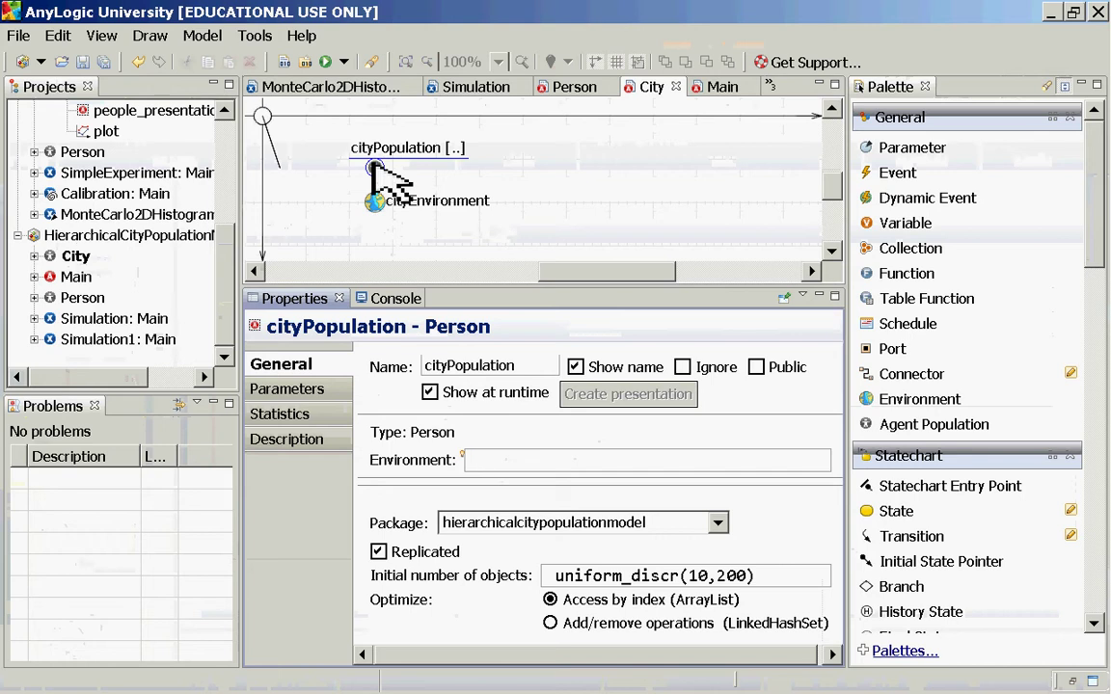
text(city)
key(ctrl+space)
key(Return)
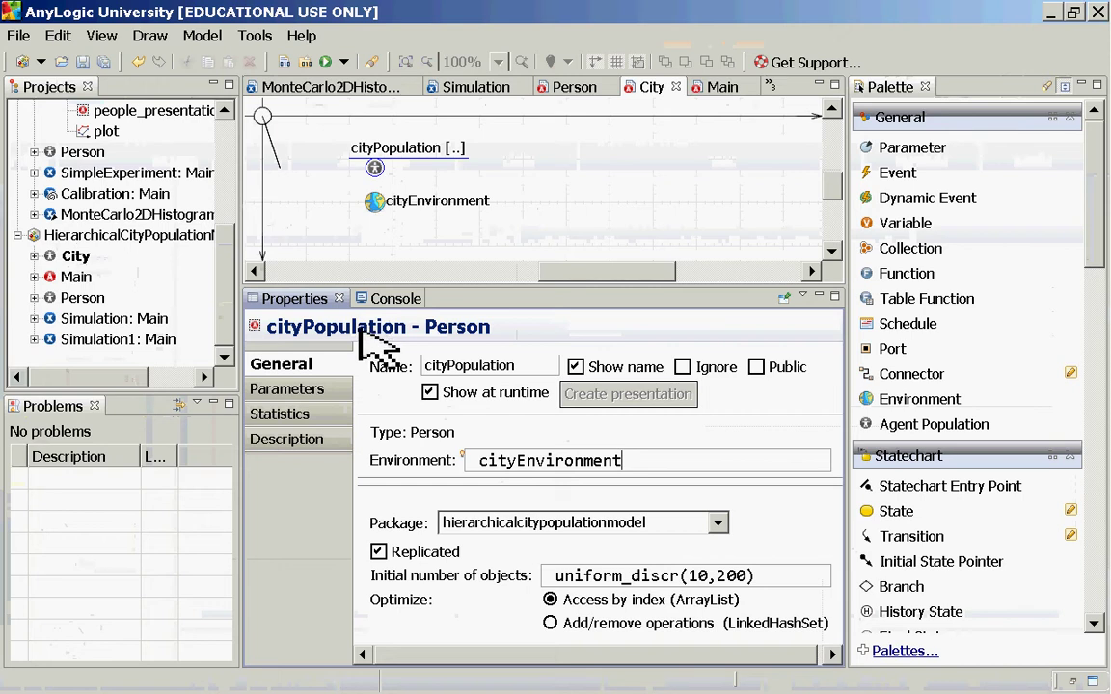
key(alt+Tab)
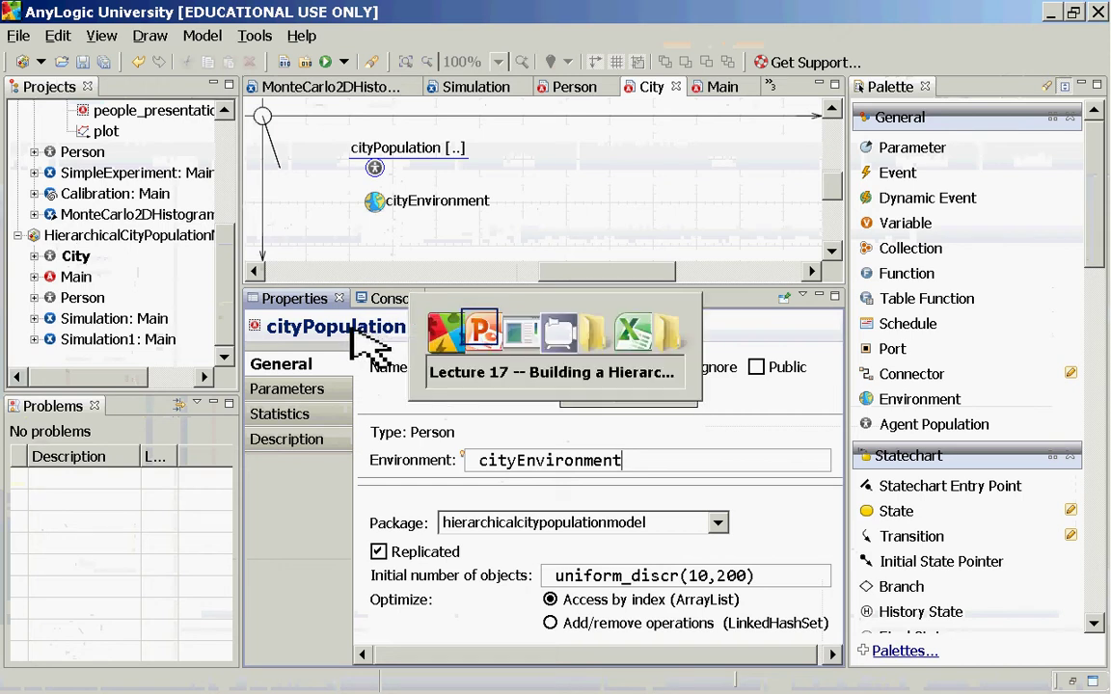
key(alt+shift+Tab)
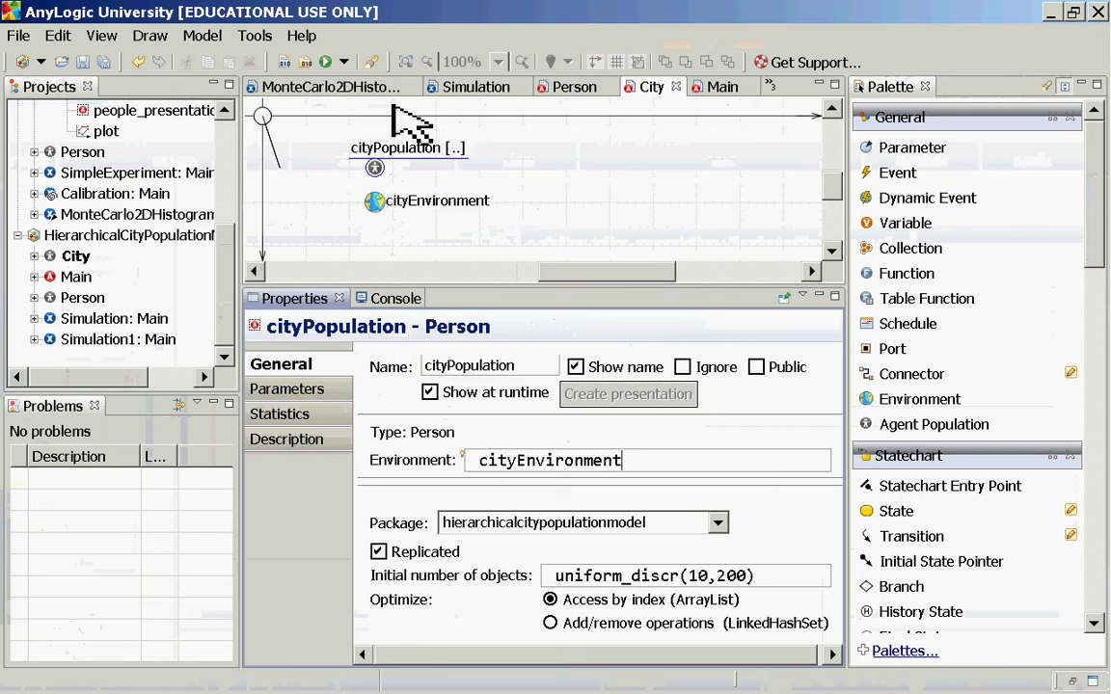
click(375, 174)
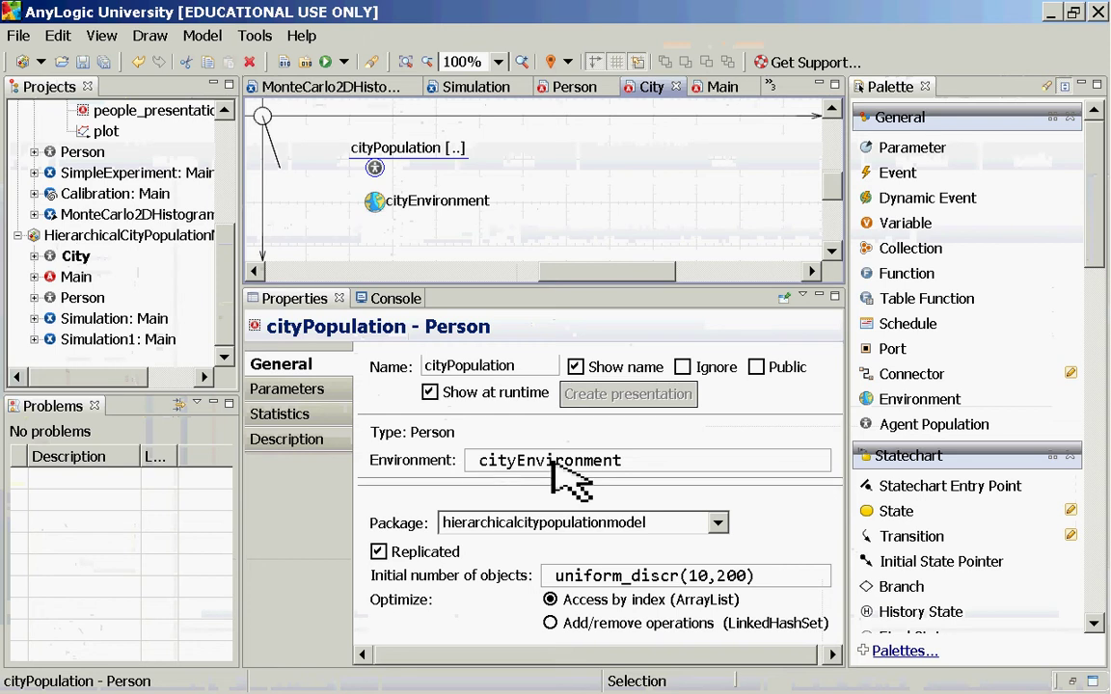
Check cityPopulation's Environment entry against the lecture slides in PowerPoint, advancing past slide 24 to the Run the Model slide
drag(472, 461, 639, 465)
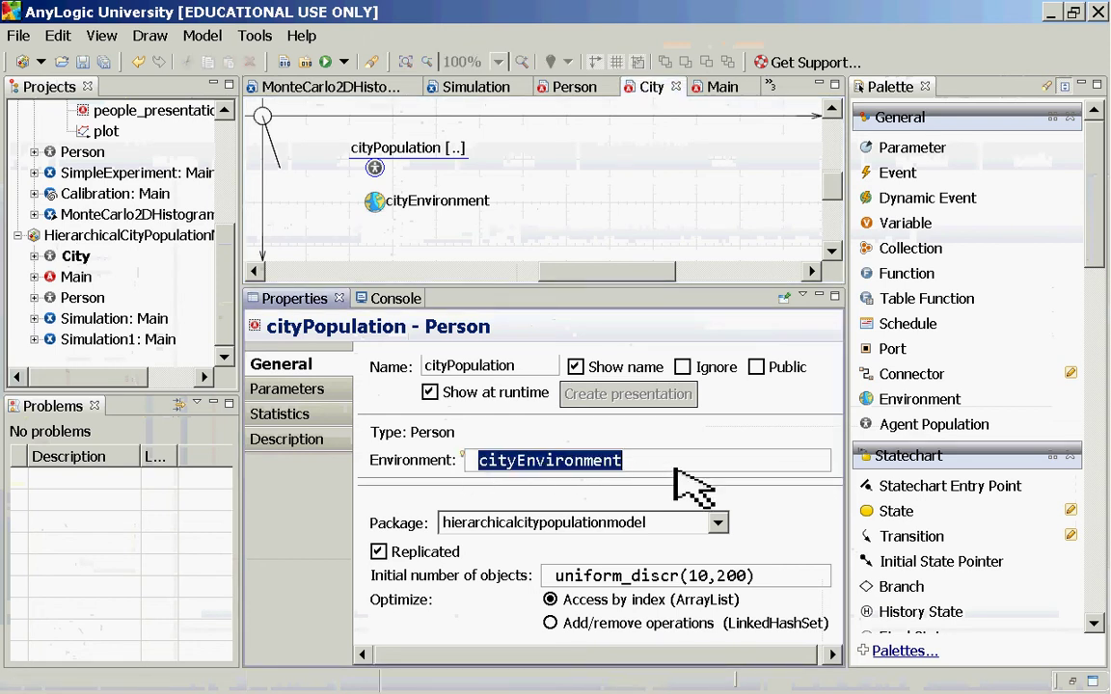
click(675, 467)
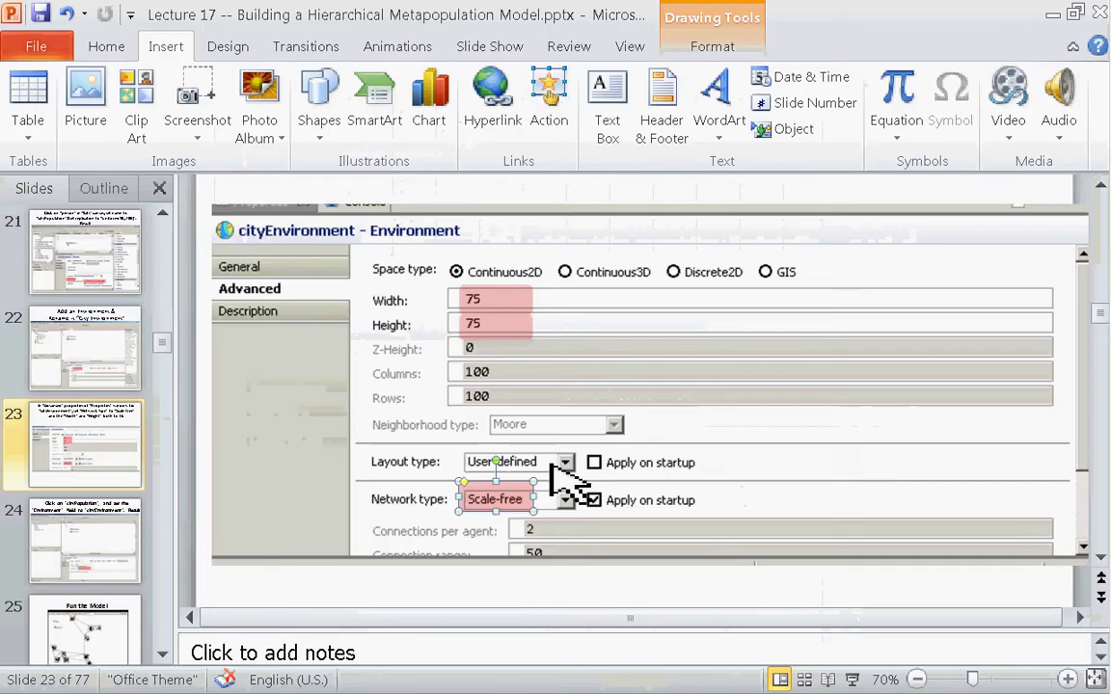
key(Page_Down)
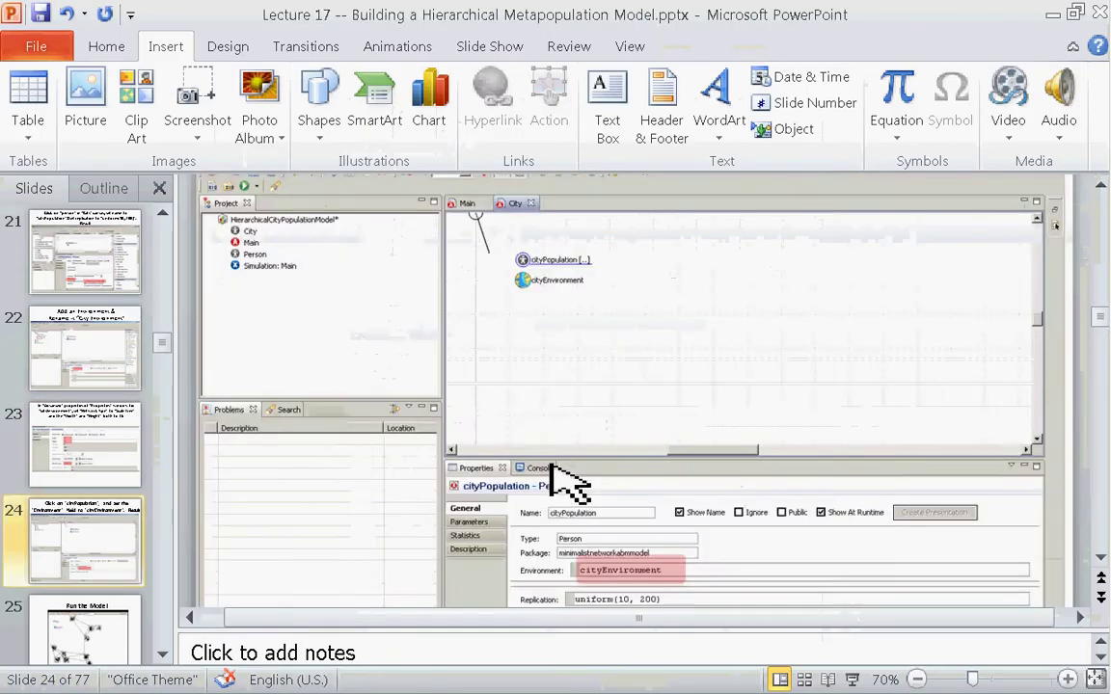
key(Page_Down)
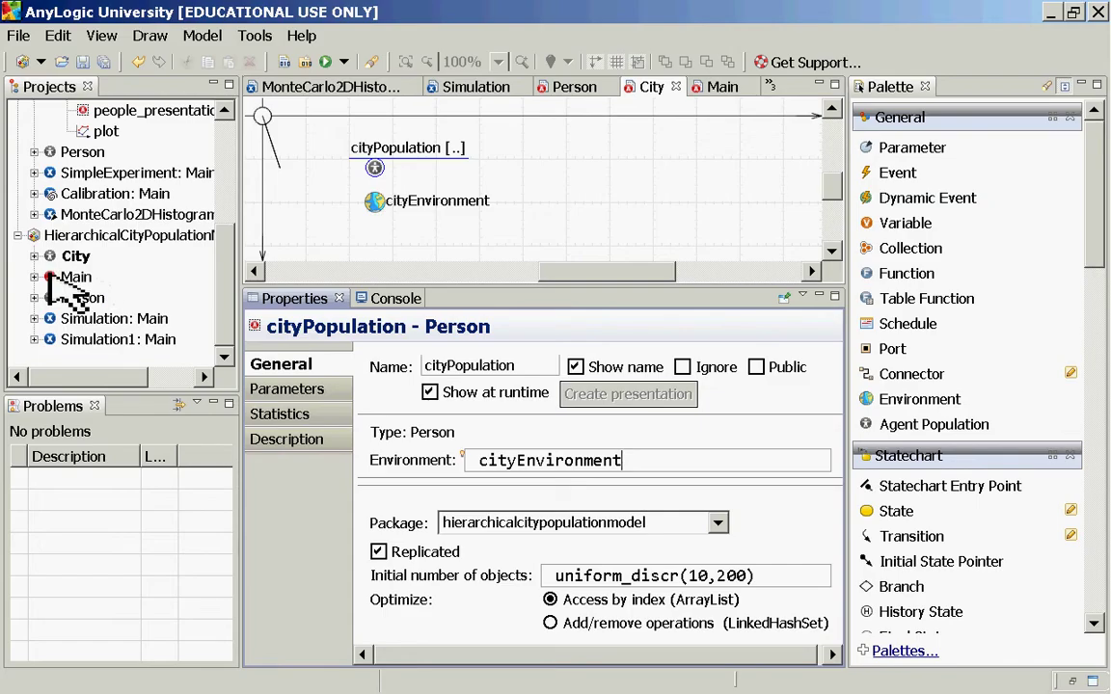
Switch to AnyLogic, run the Simulation experiment of the hierarchical city population model, and start the model from its opening page
right_click(79, 316)
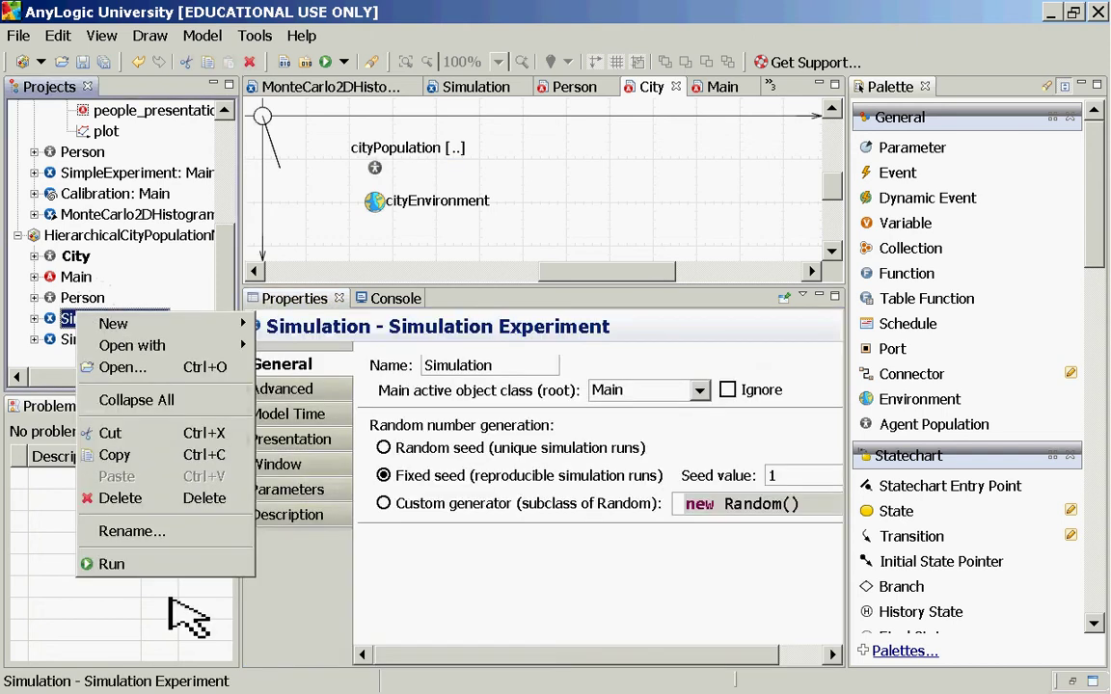
click(174, 567)
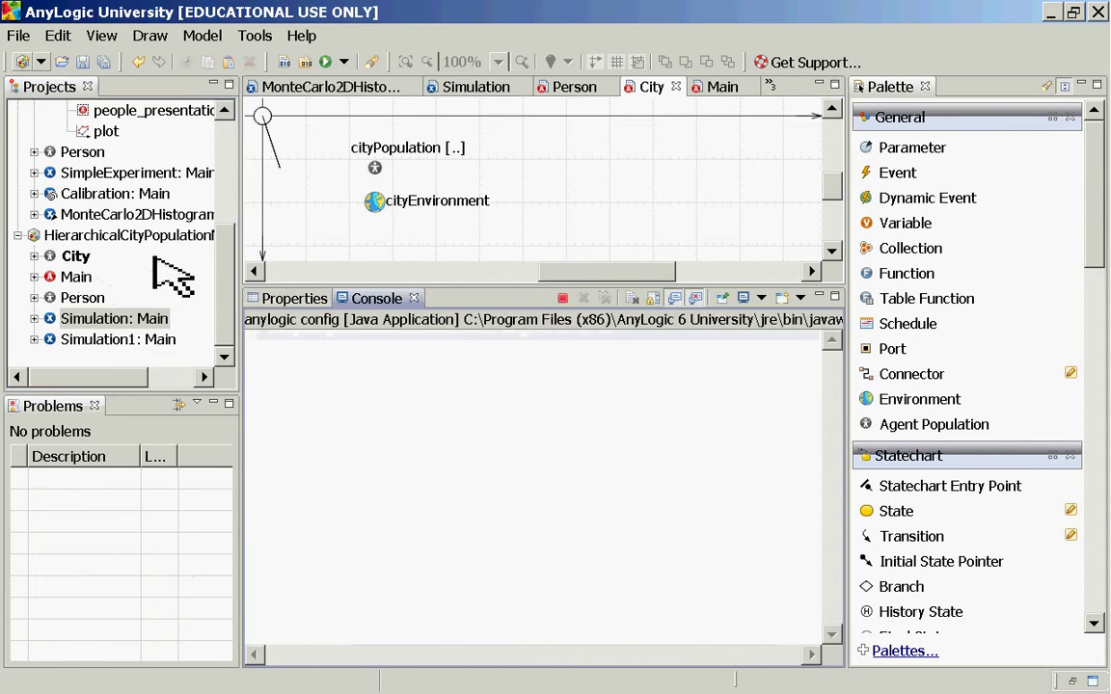
click(135, 170)
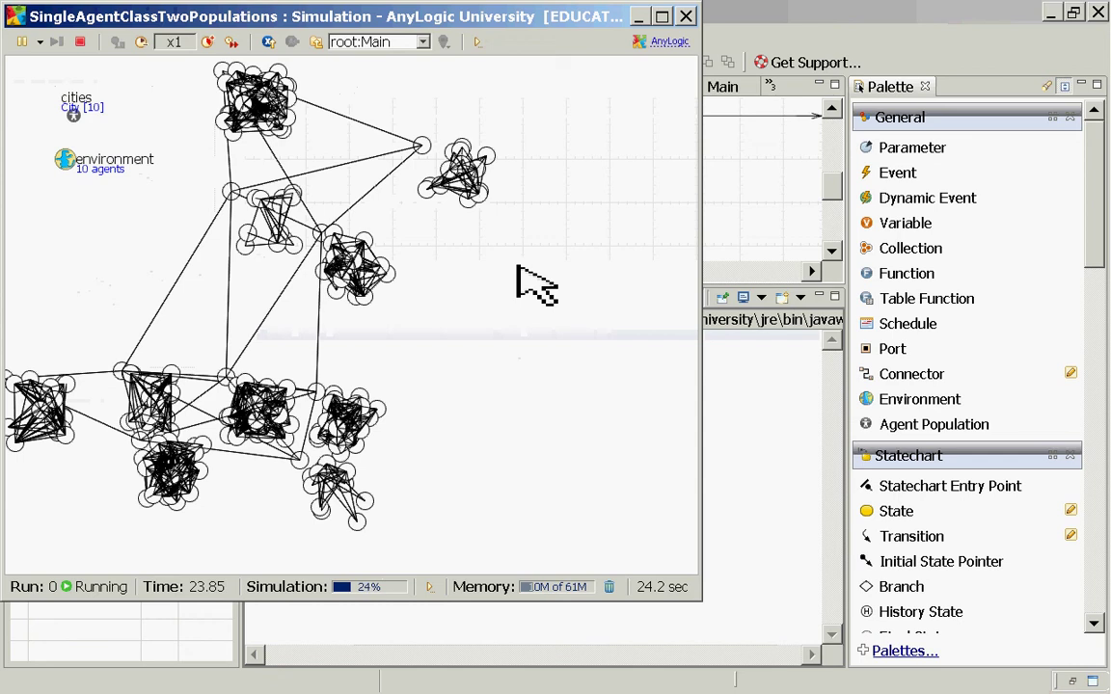
View the individual cities in the running simulation, starting at cities[0] and stepping through the indices up to cities[4]
click(424, 44)
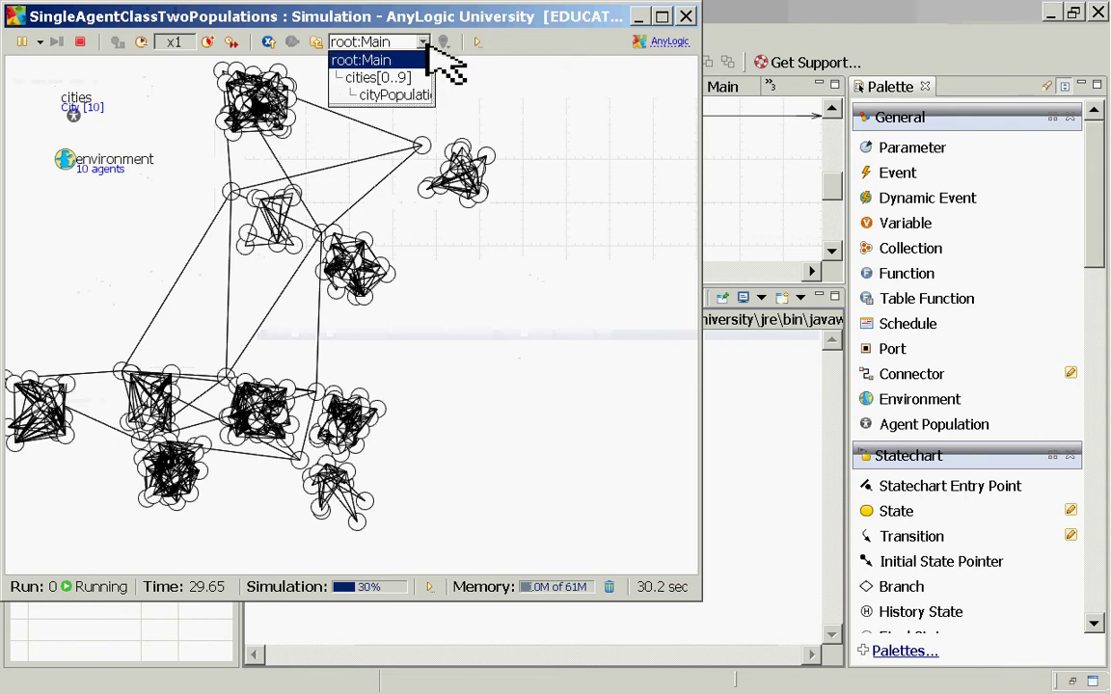
click(390, 79)
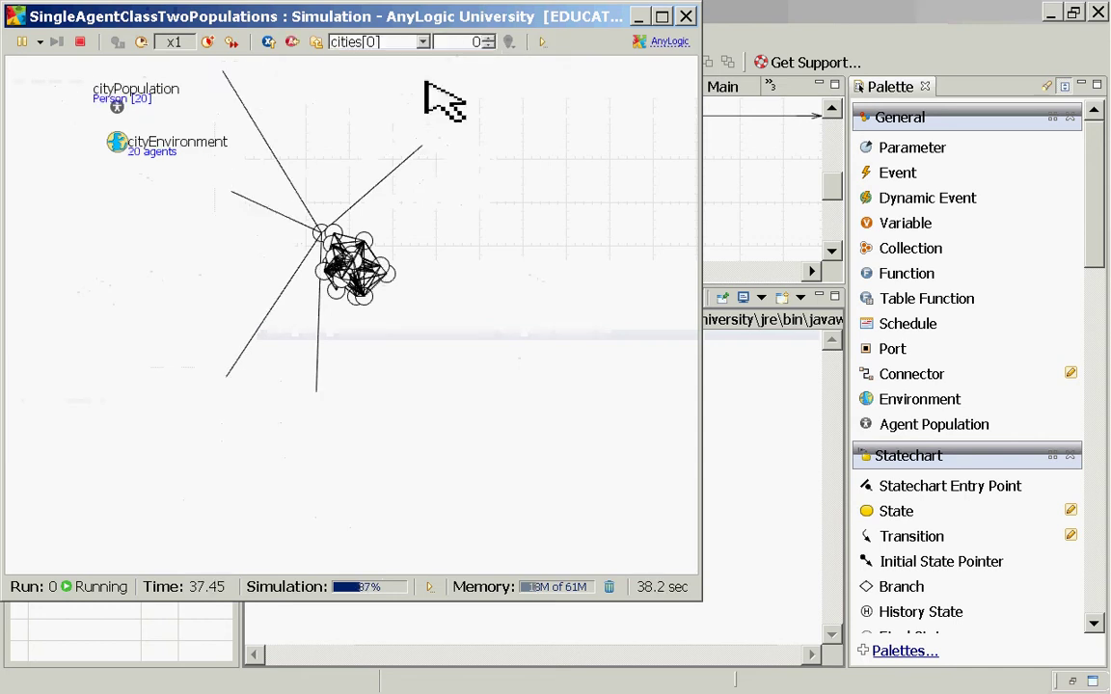
click(492, 39)
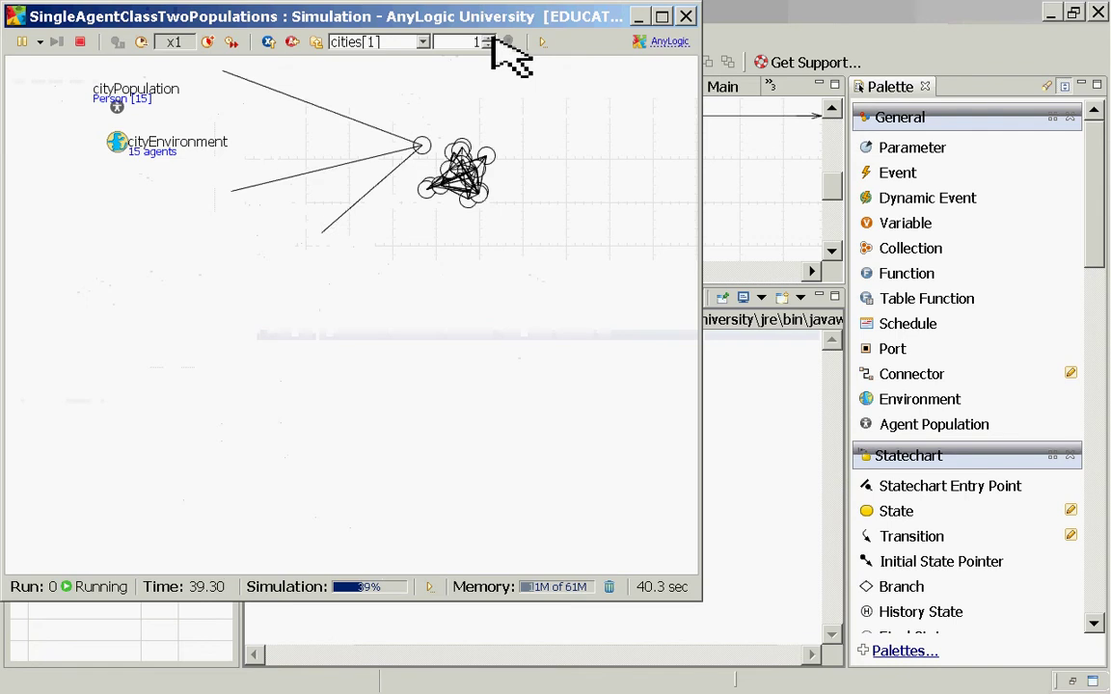
click(492, 39)
click(492, 38)
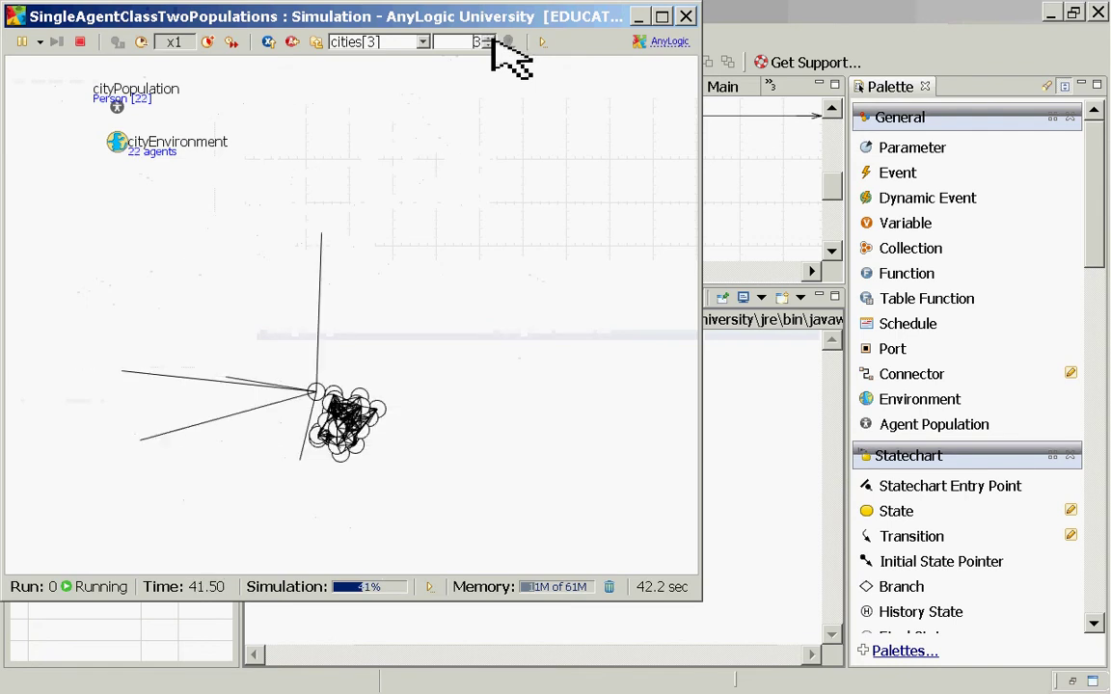
click(490, 46)
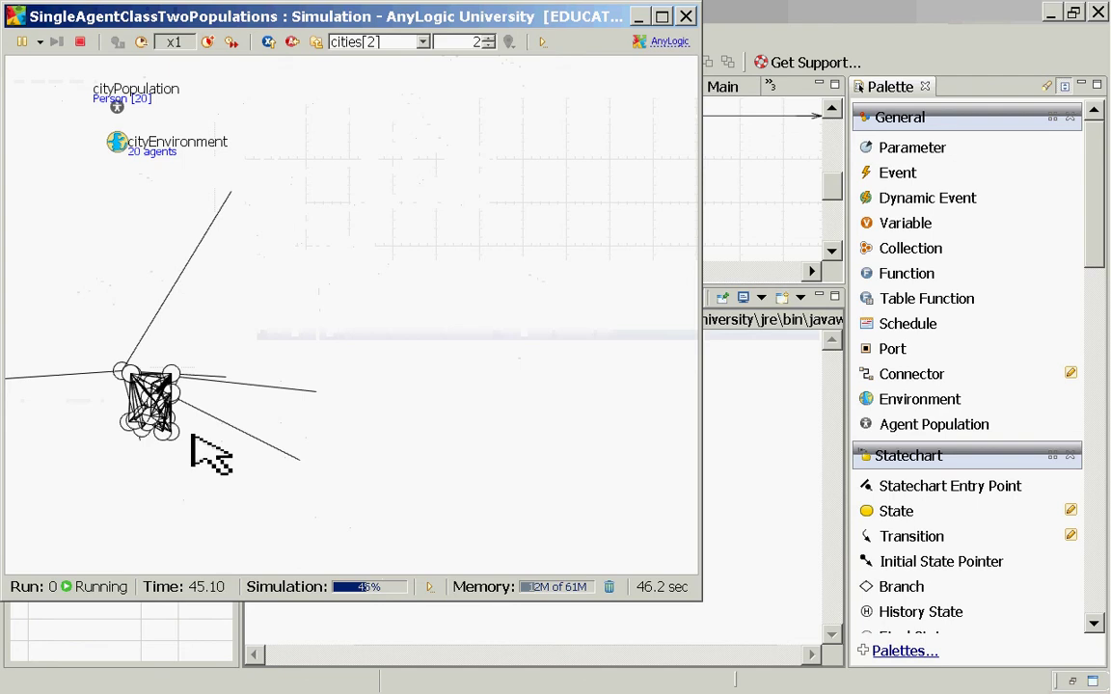
click(489, 39)
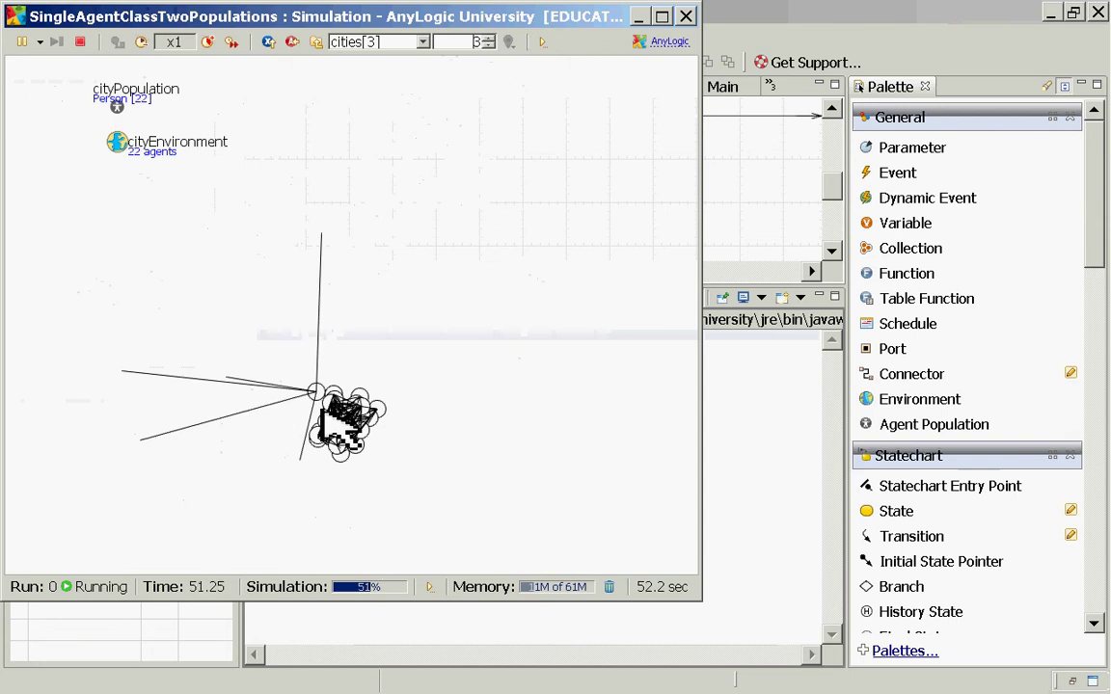
click(489, 38)
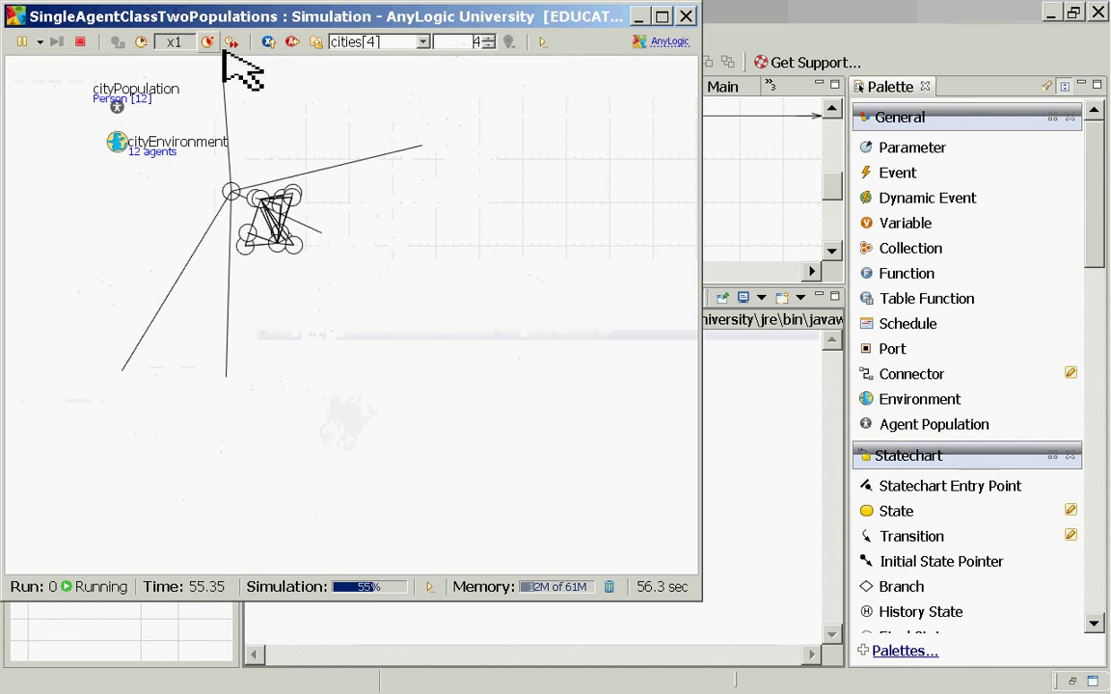
Return to the root Main view, reopen cities[0] and list the objects nested inside it
click(315, 42)
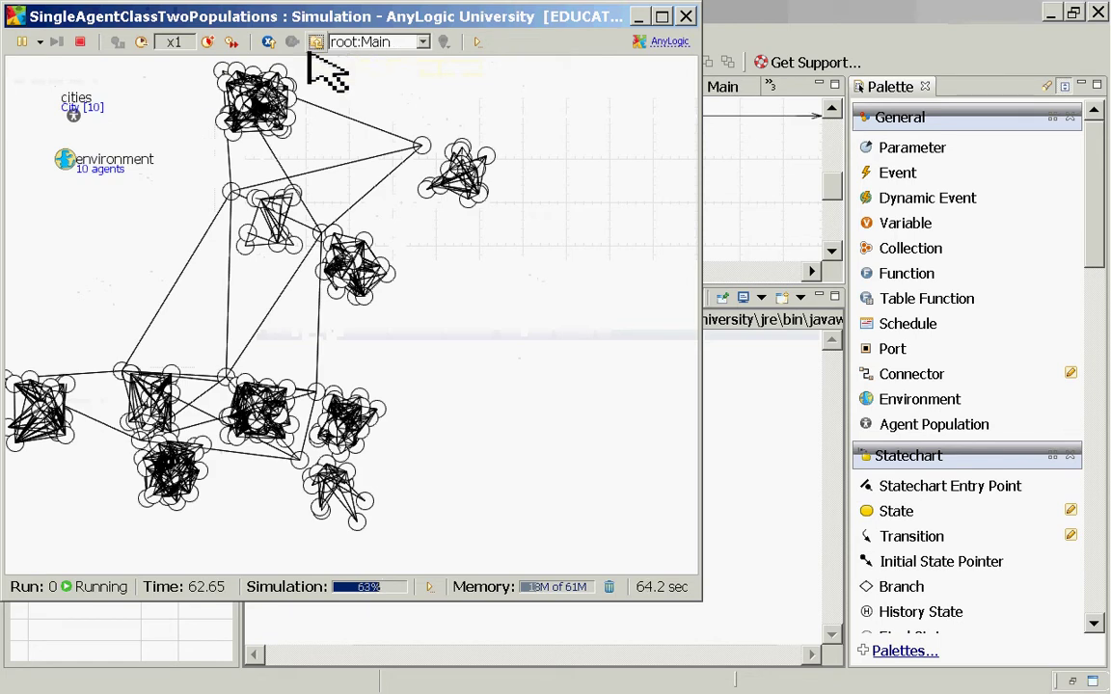
click(367, 41)
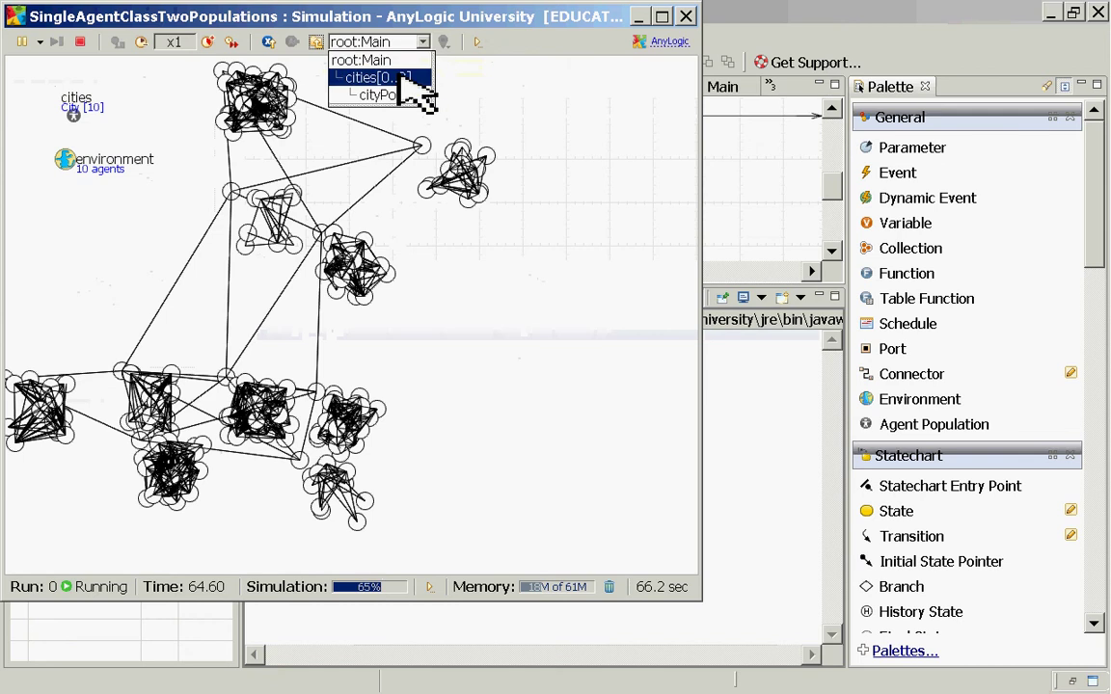
click(395, 78)
click(415, 42)
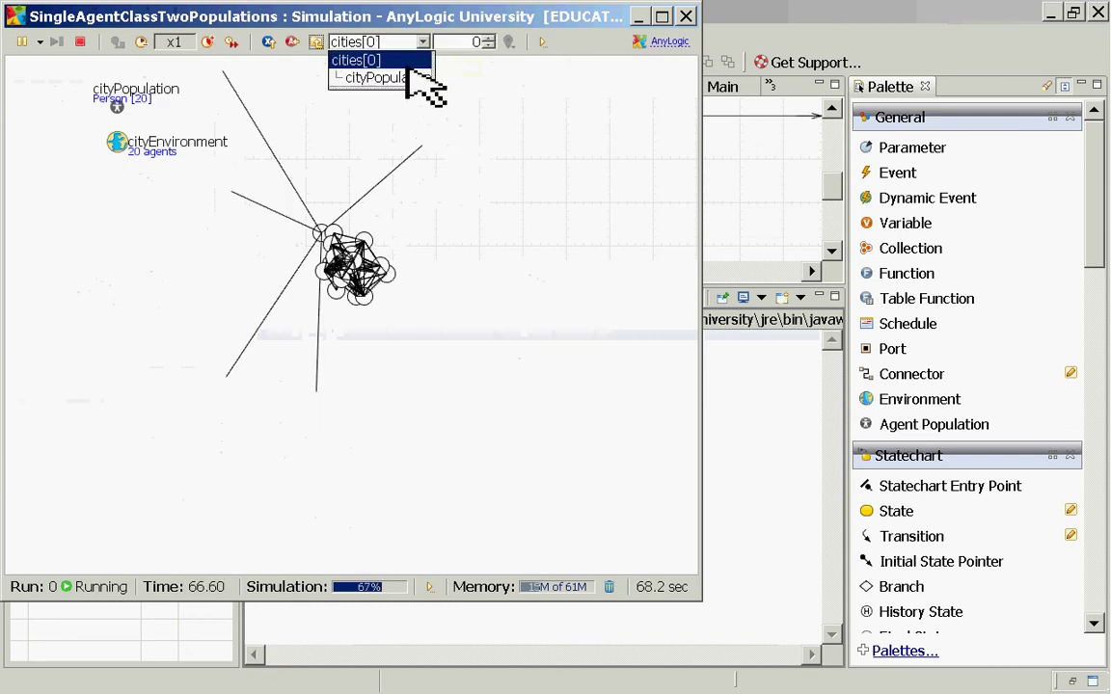